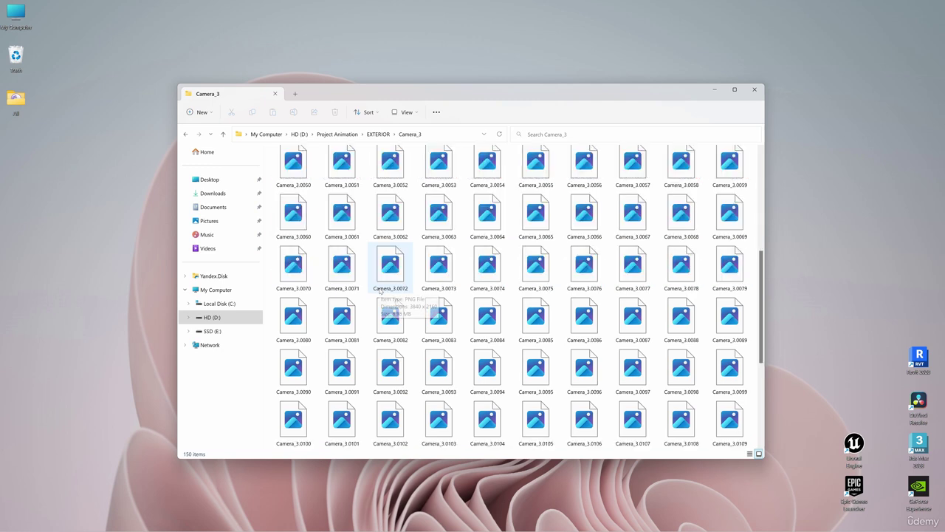
Step: Look through the rendered camera folders in the EXTERIOR and INTERIOR folders of Project Animation
click(186, 133)
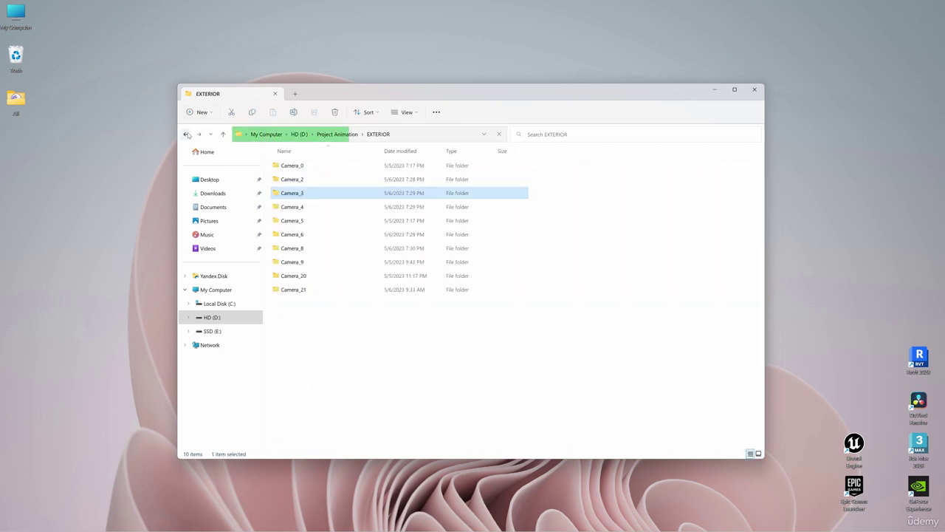
click(185, 134)
double_click(287, 181)
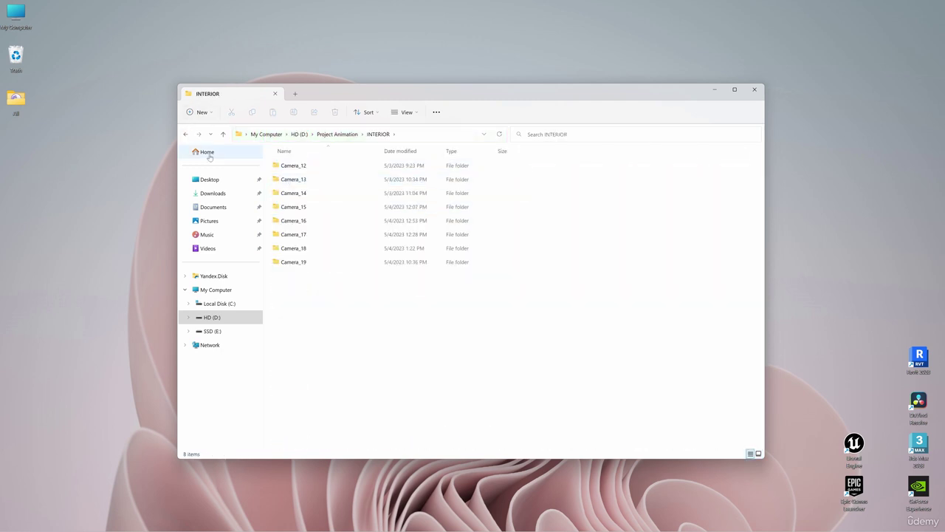
click(185, 133)
Step: Launch DaVinci Resolve and create a new project named MainHouseAnimation
double_click(919, 403)
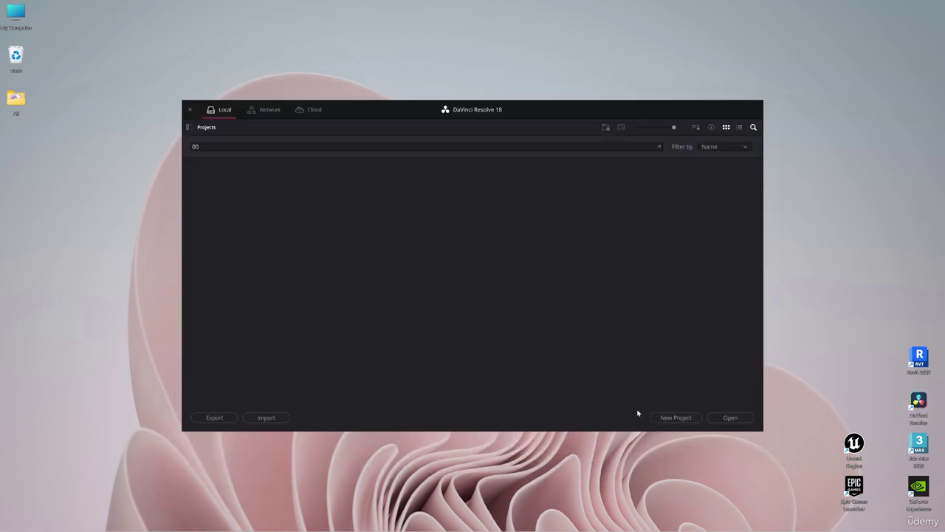
click(695, 421)
text(Ma)
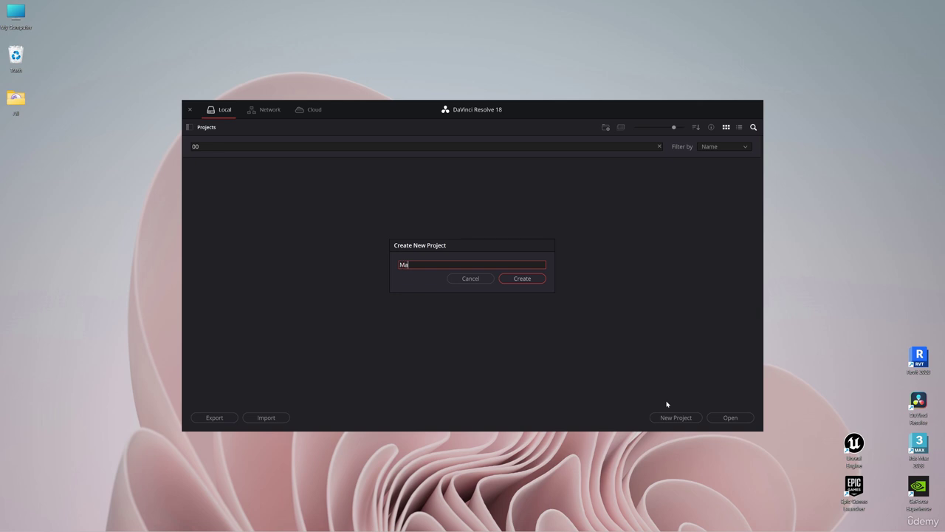
text(inHouseAnimation)
click(519, 279)
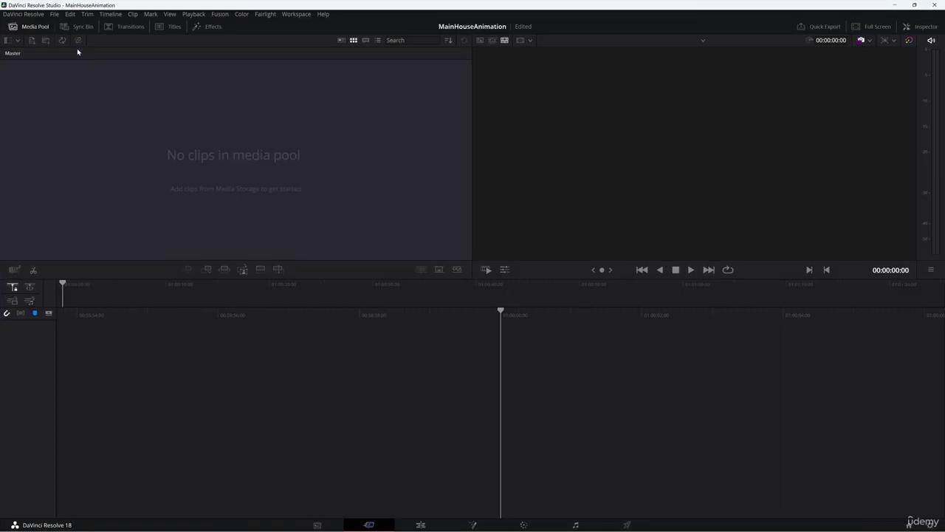
Step: Set the project's timeline resolution to 3840 x 2160 Ultra HD and its timeline frame rate to 30, and save the settings
click(54, 14)
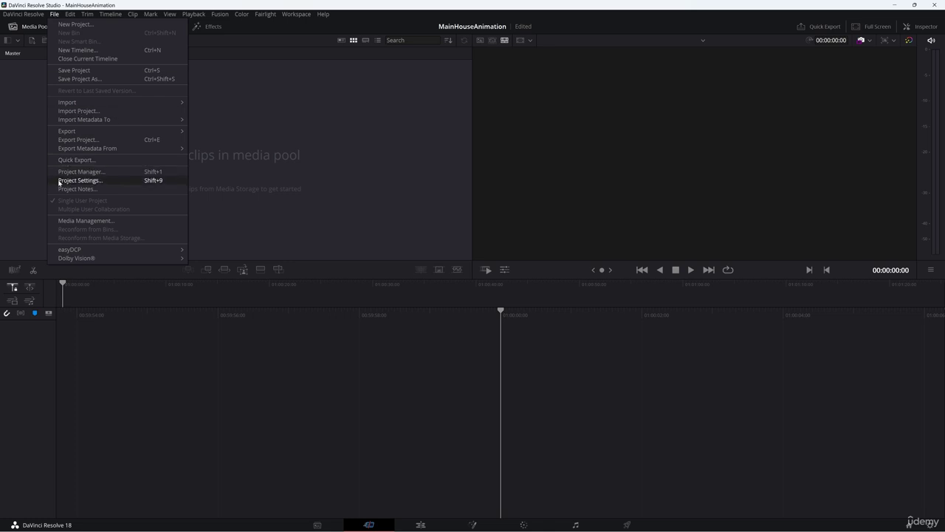
click(104, 182)
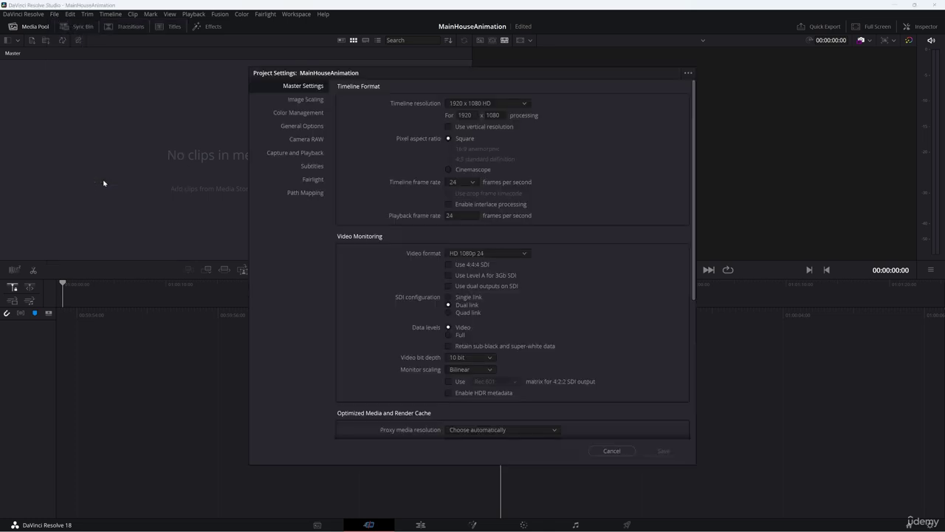
click(526, 104)
drag(529, 132, 527, 147)
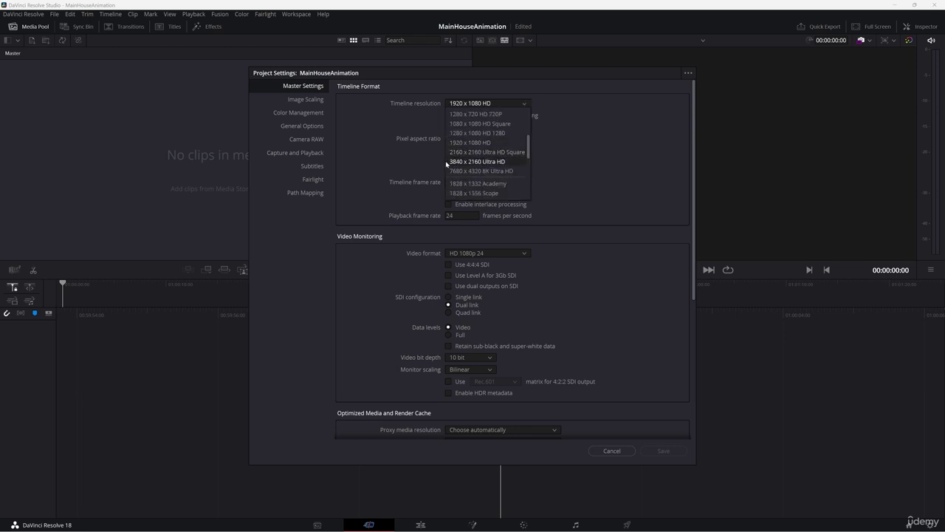
click(485, 162)
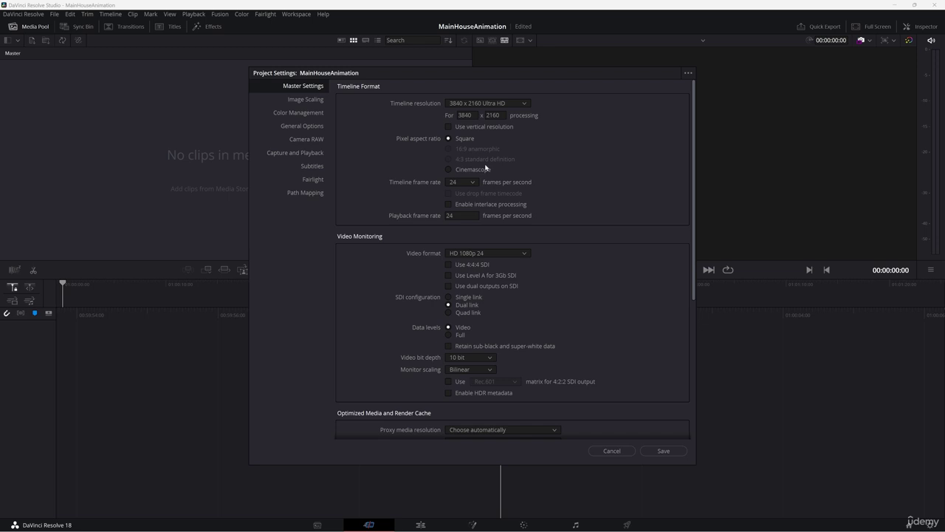
click(470, 182)
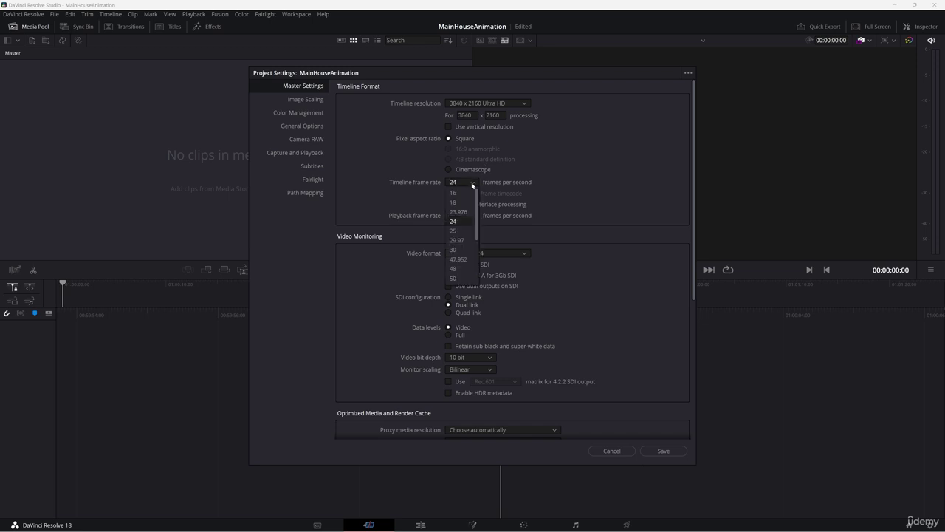
click(455, 249)
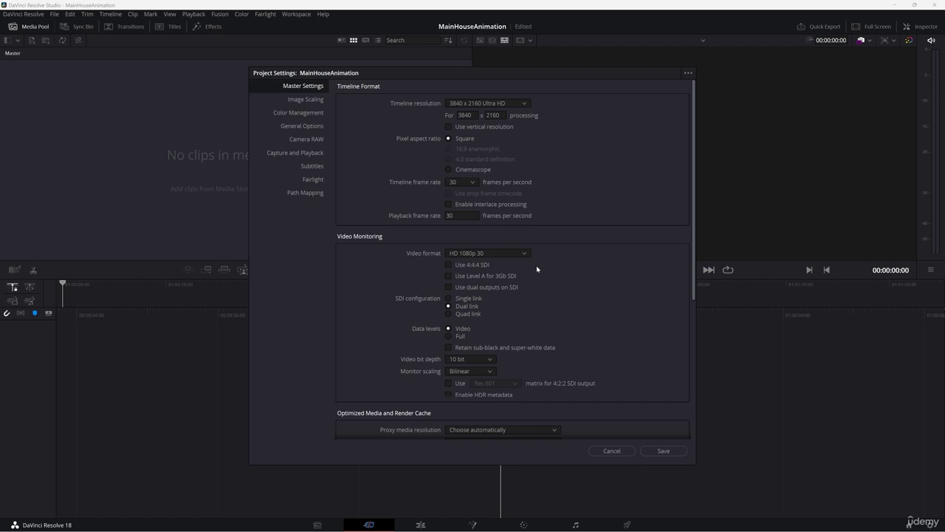
click(662, 451)
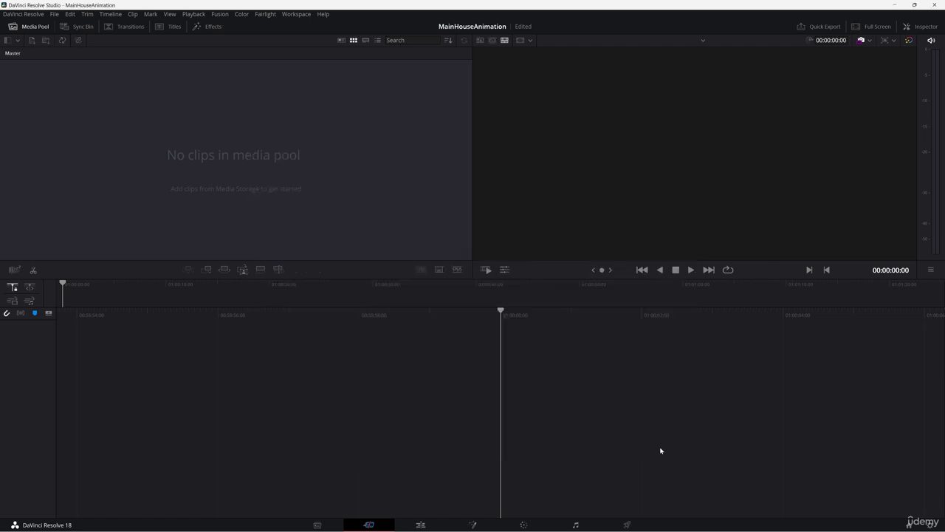
Step: On the Media page, add the D:\Project Animation folder as a media storage location
click(318, 525)
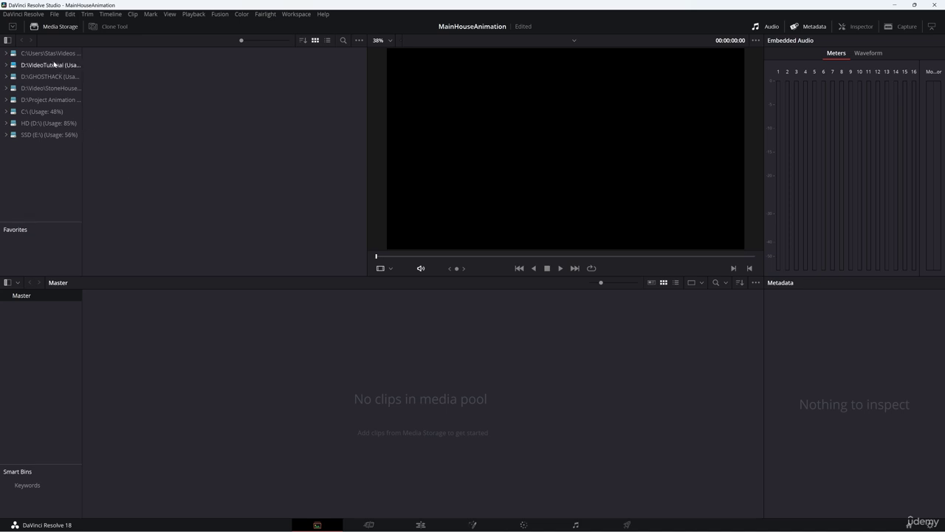
right_click(30, 151)
click(42, 155)
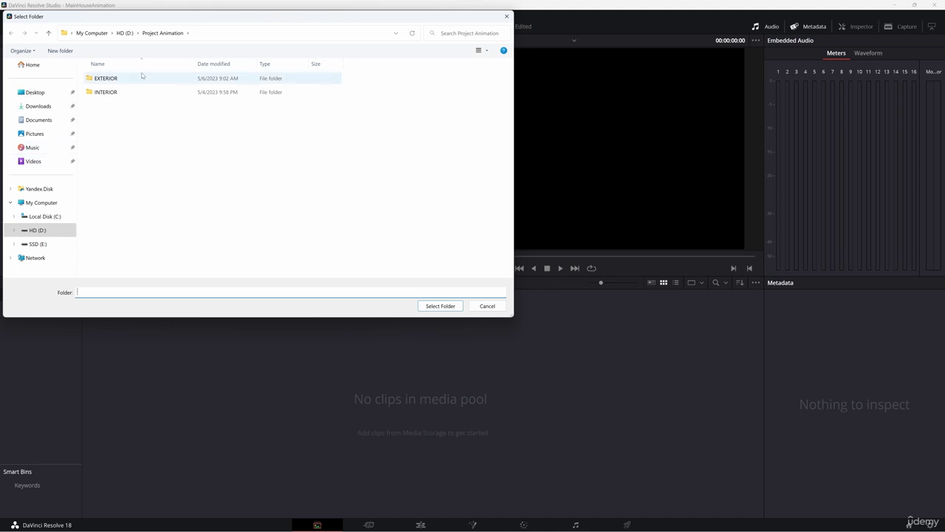
click(159, 34)
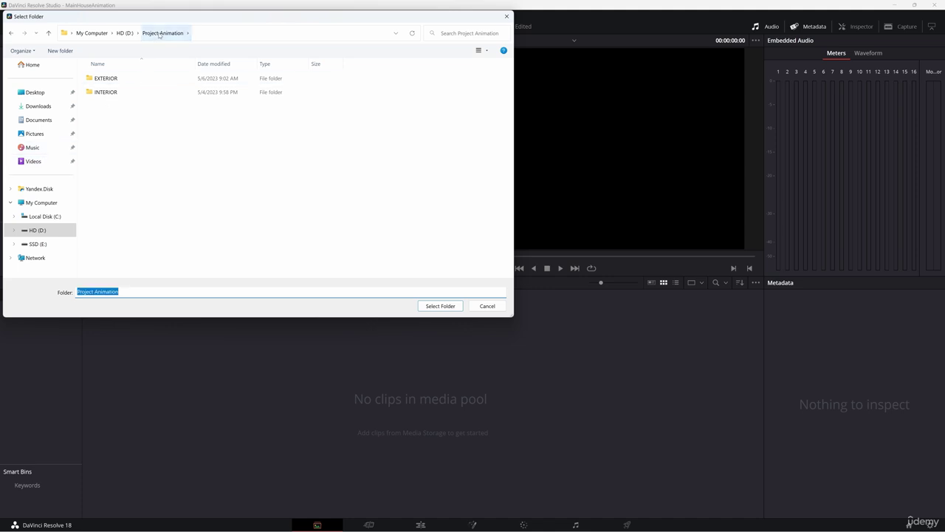
click(441, 306)
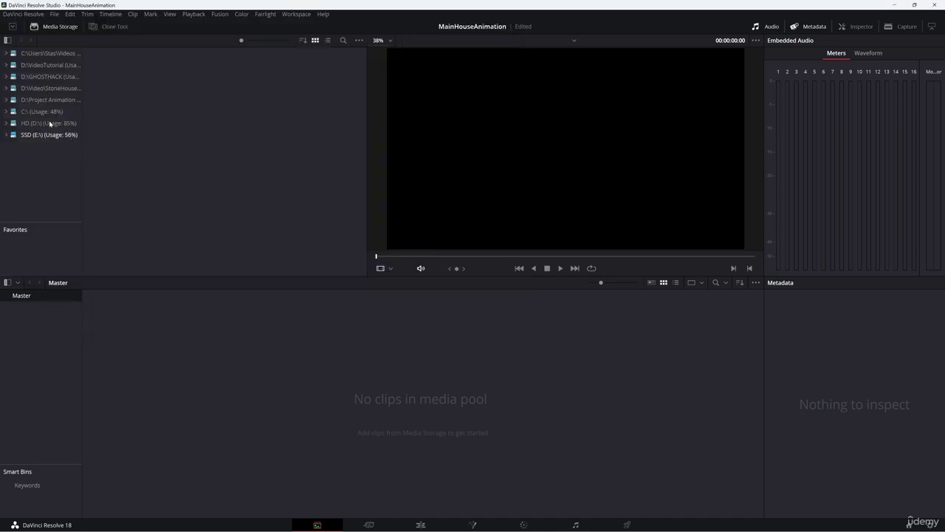
Step: Expand Project Animation and its EXTERIOR folder in the media storage and show the contents of Camera_0
click(37, 103)
click(6, 101)
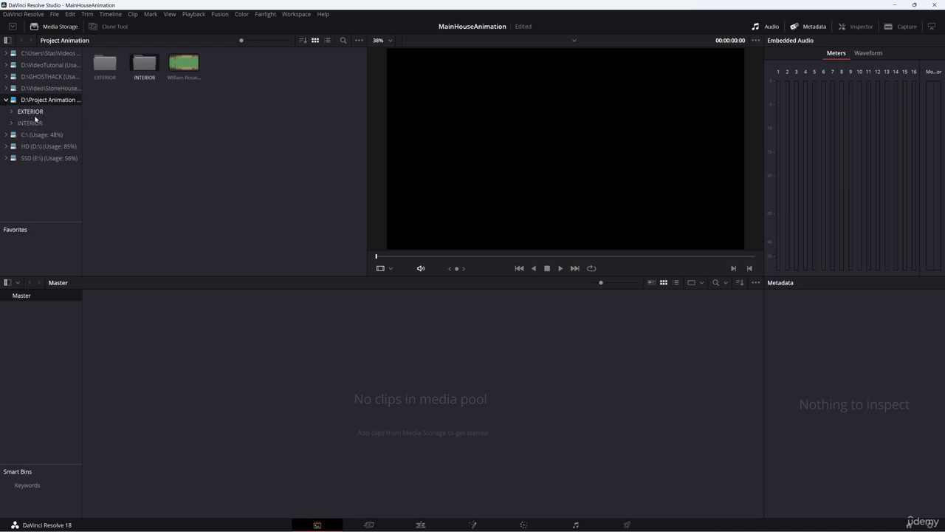
click(29, 112)
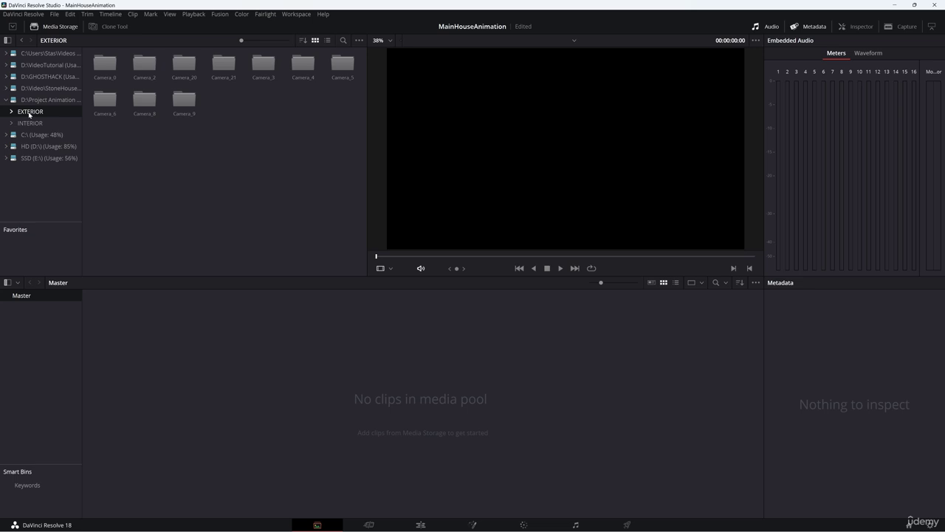
click(11, 112)
click(35, 124)
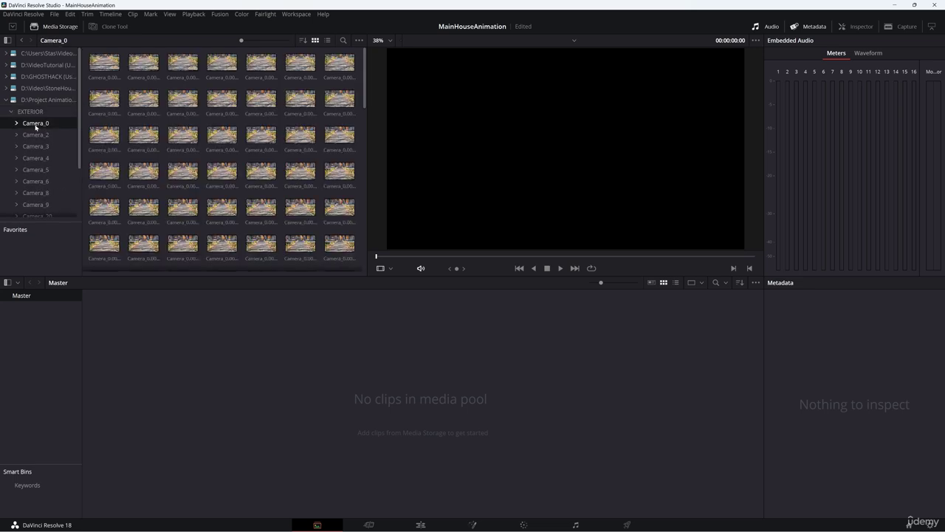
Step: Switch the media storage frame display mode to Sequence so the Camera_0 images are grouped into one clip
drag(365, 63, 359, 88)
click(359, 41)
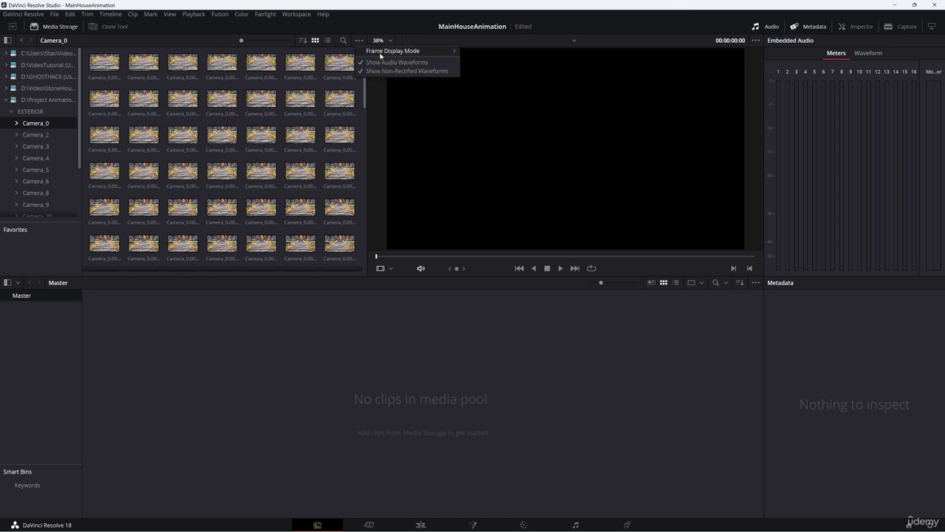
mouse_move(428, 50)
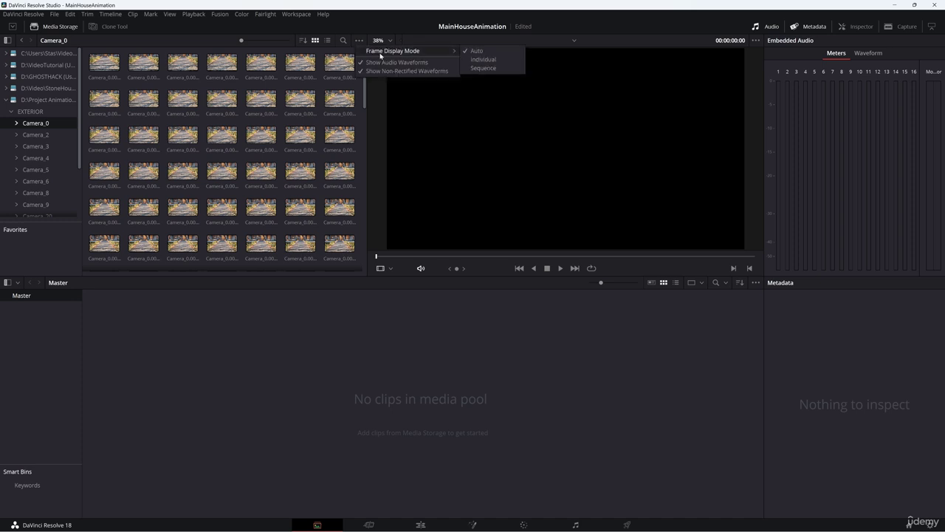
click(494, 73)
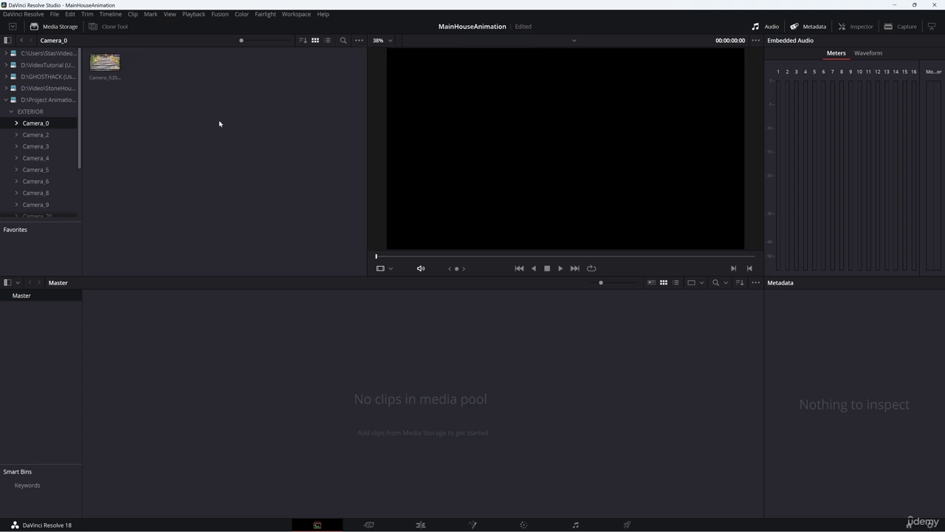
Step: Preview the Camera_0 image sequence through to its last frame and add it to the media pool
click(105, 65)
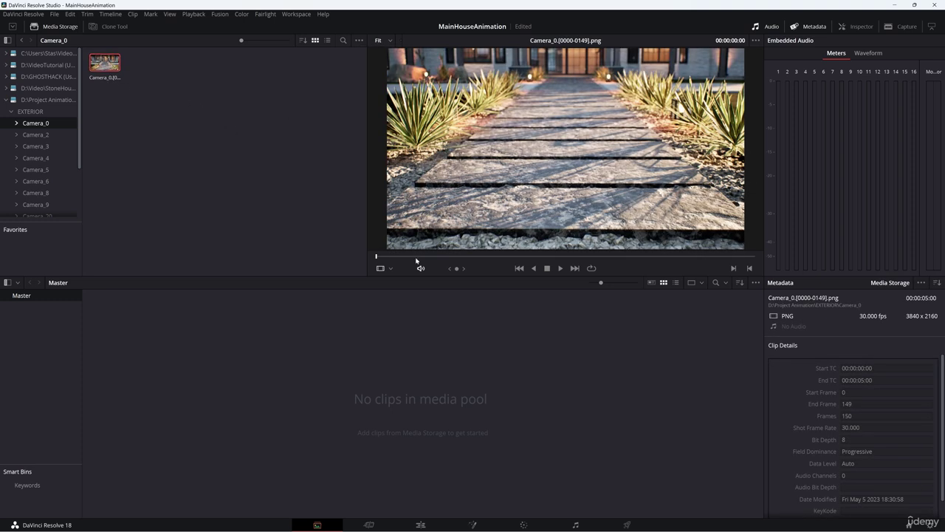
click(509, 256)
drag(515, 256, 773, 260)
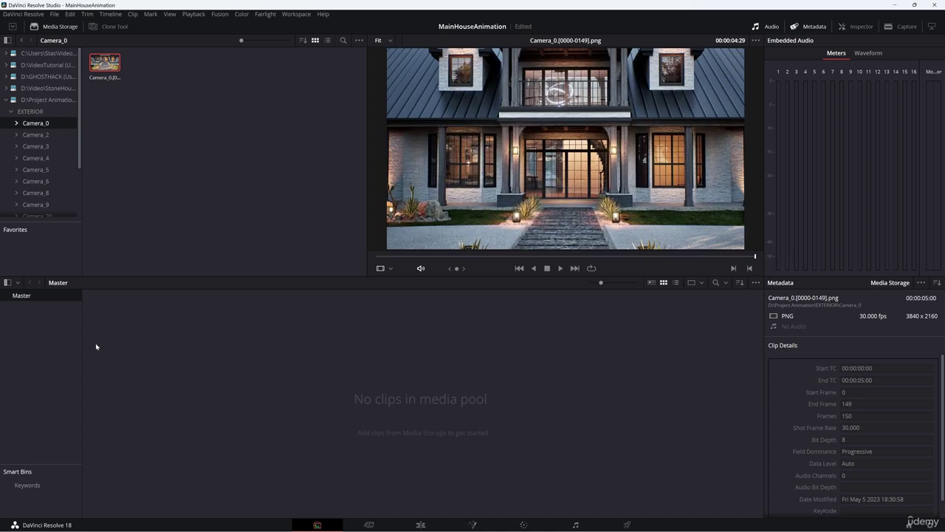
drag(105, 66, 192, 360)
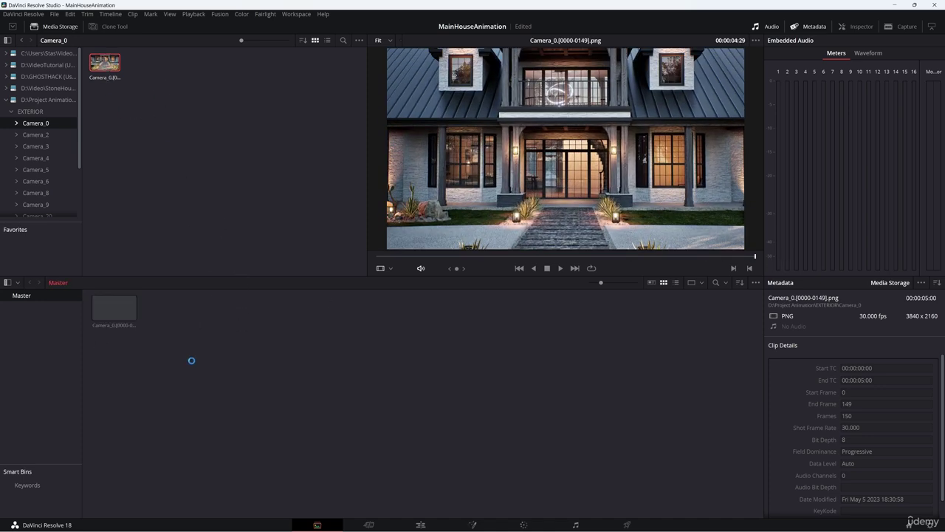
Step: Add the EXTERIOR image sequences Camera_2, Camera_3, Camera_4 and Camera_5 to the media pool
click(35, 135)
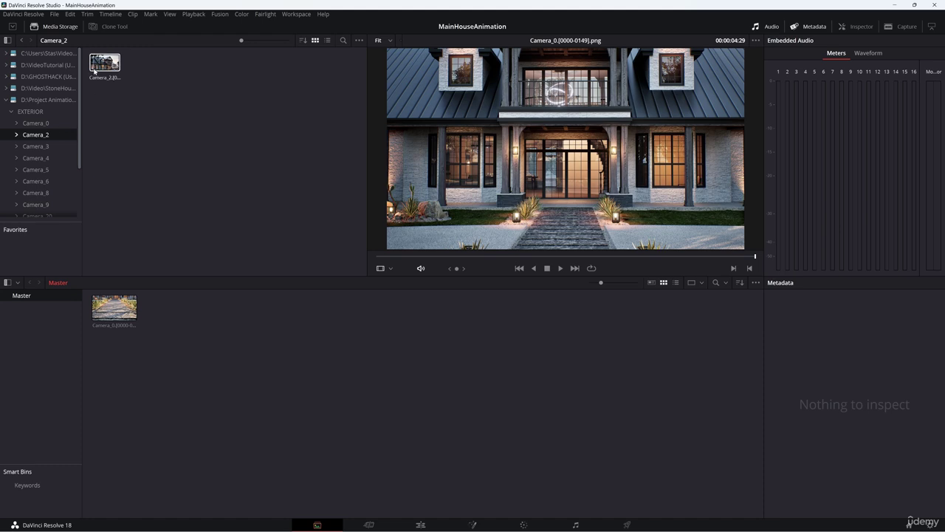
drag(99, 65, 198, 336)
click(35, 146)
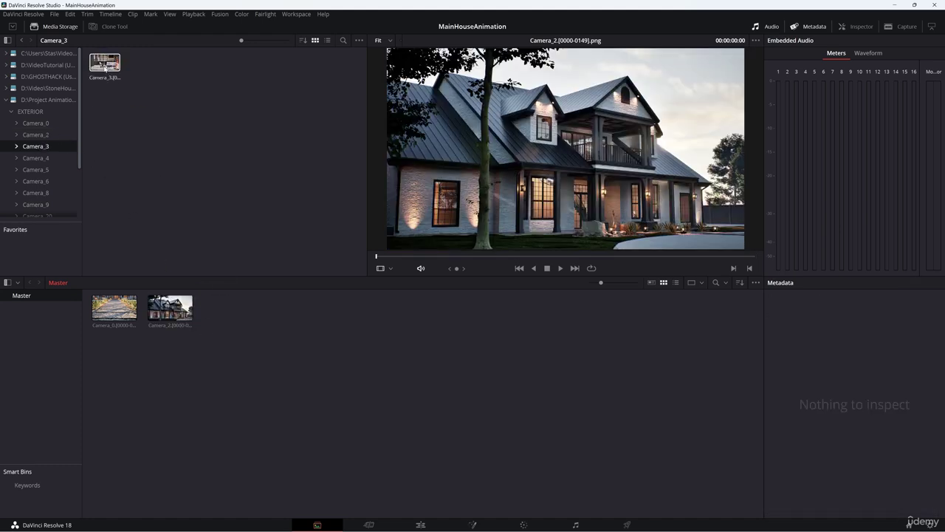
drag(105, 63, 272, 365)
click(36, 158)
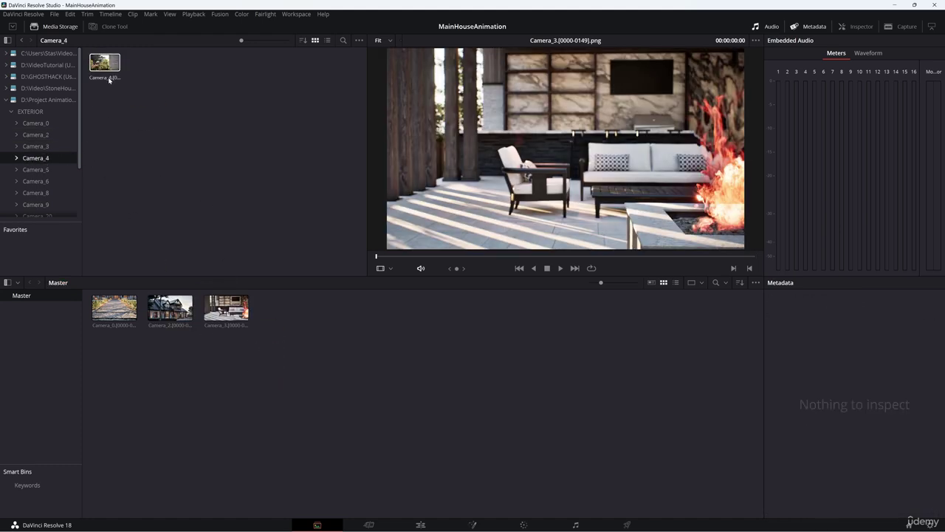
drag(105, 63, 281, 310)
click(65, 169)
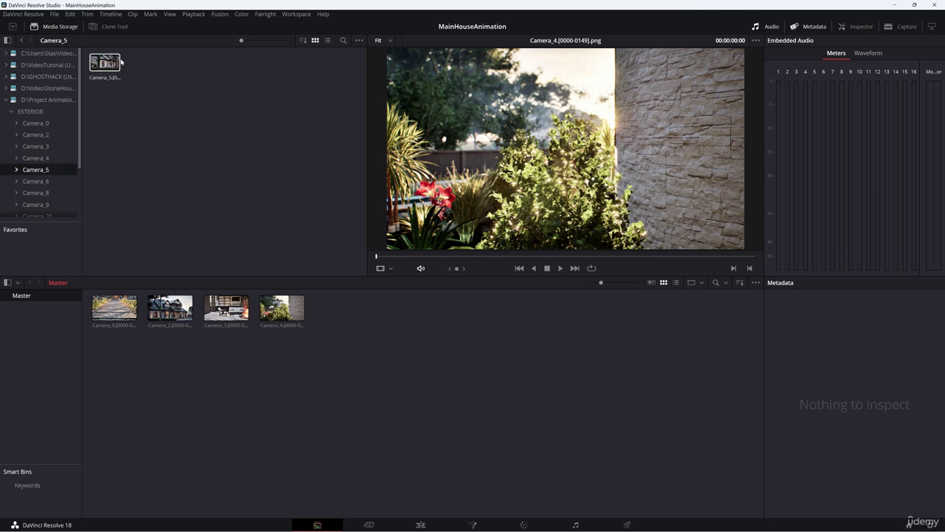
drag(105, 64, 405, 316)
Step: Add the remaining EXTERIOR image sequences Camera_6, Camera_8, Camera_9, Camera_20 and Camera_21 to the media pool
scroll(30, 118, down, 2)
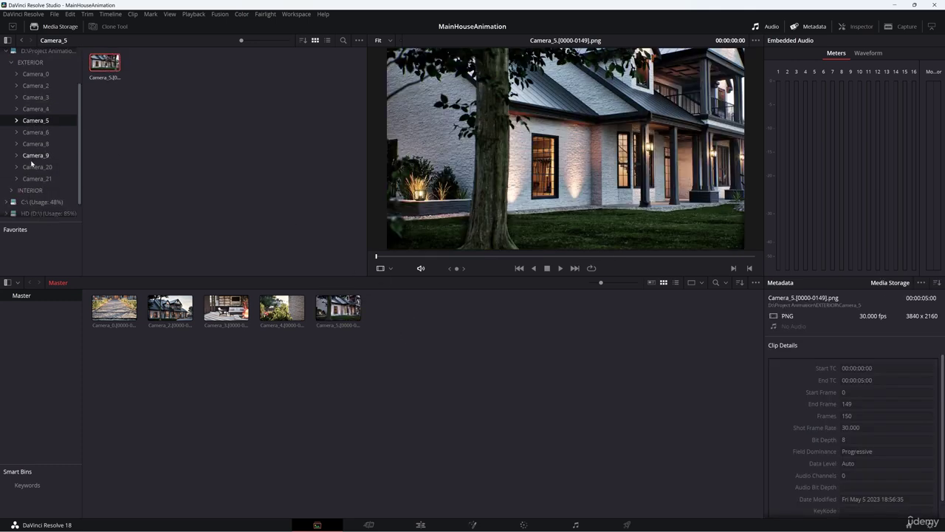
click(35, 131)
drag(114, 64, 395, 310)
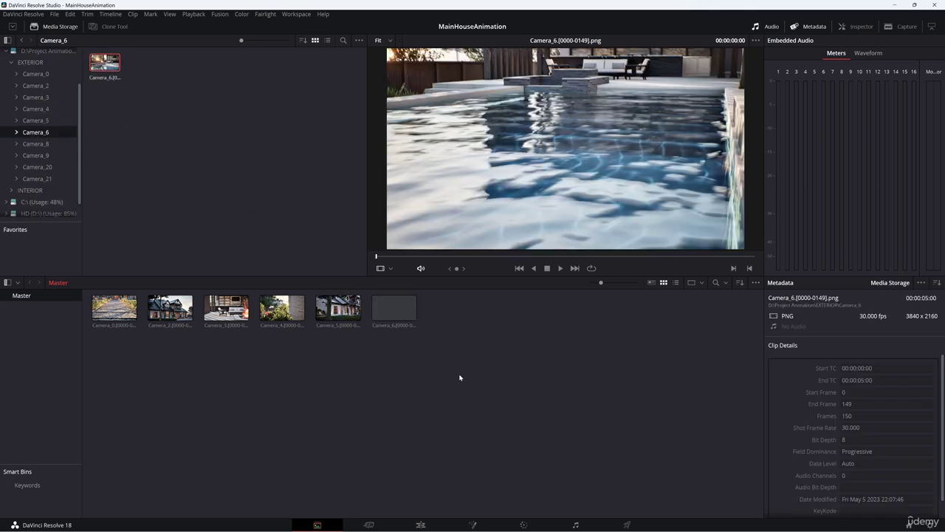
click(44, 143)
drag(124, 76, 527, 397)
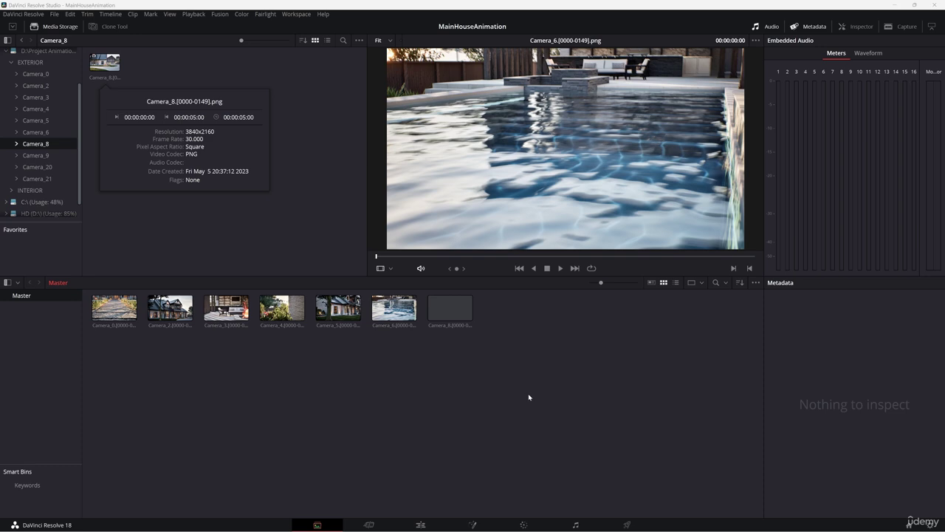
click(41, 156)
drag(110, 81, 573, 314)
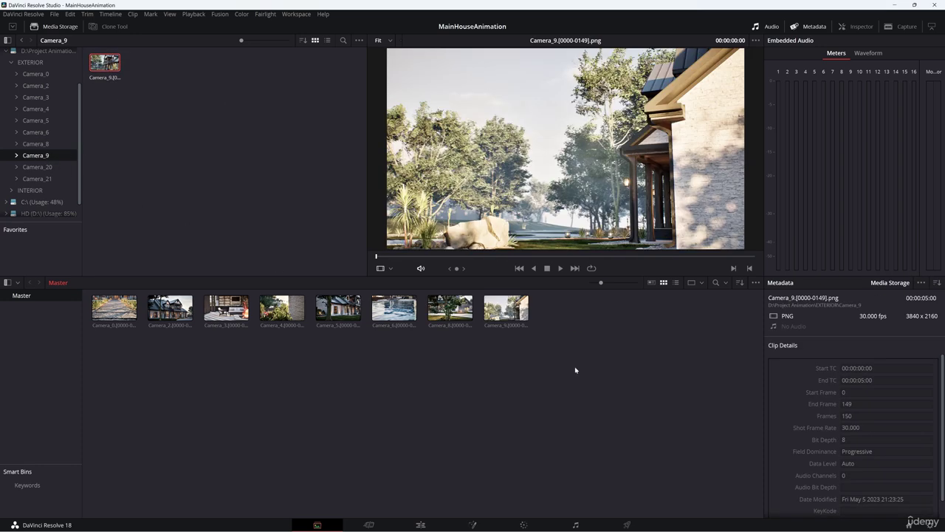
click(37, 167)
drag(104, 64, 561, 310)
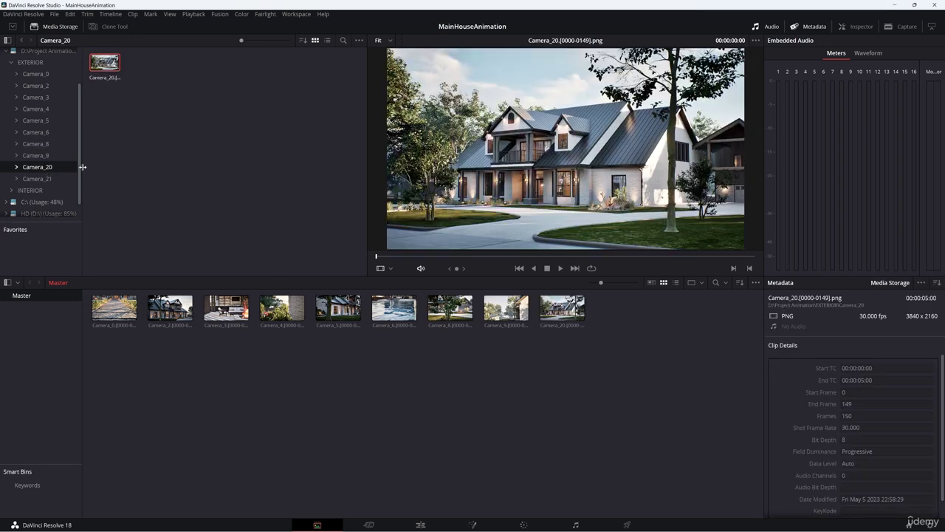
click(37, 179)
drag(104, 64, 618, 370)
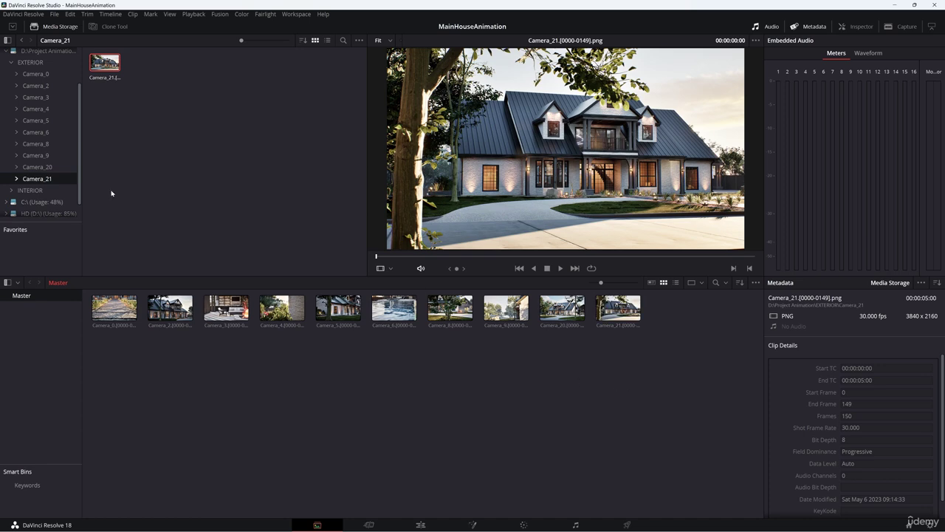
Step: Add the INTERIOR image sequences Camera_12, Camera_13, Camera_14 and Camera_15 to the media pool
click(12, 191)
click(34, 202)
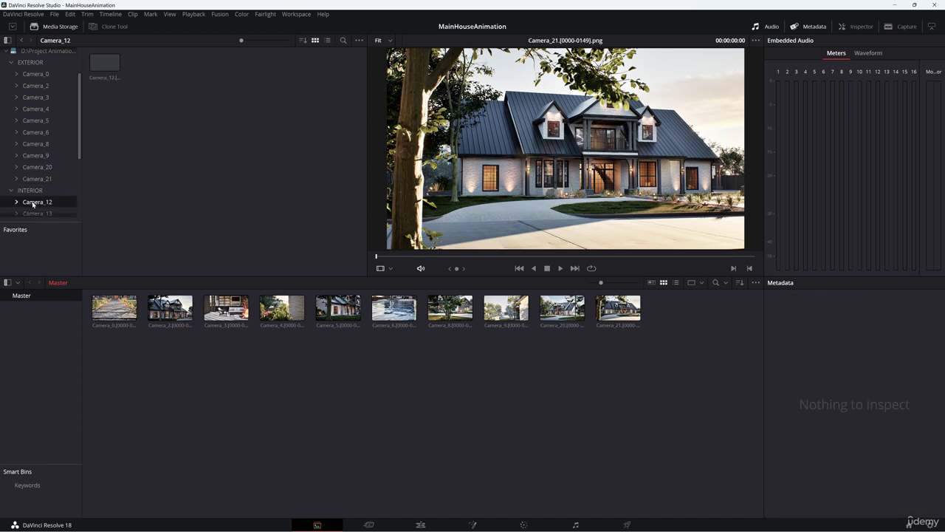
drag(110, 67, 561, 310)
scroll(37, 184, down, 3)
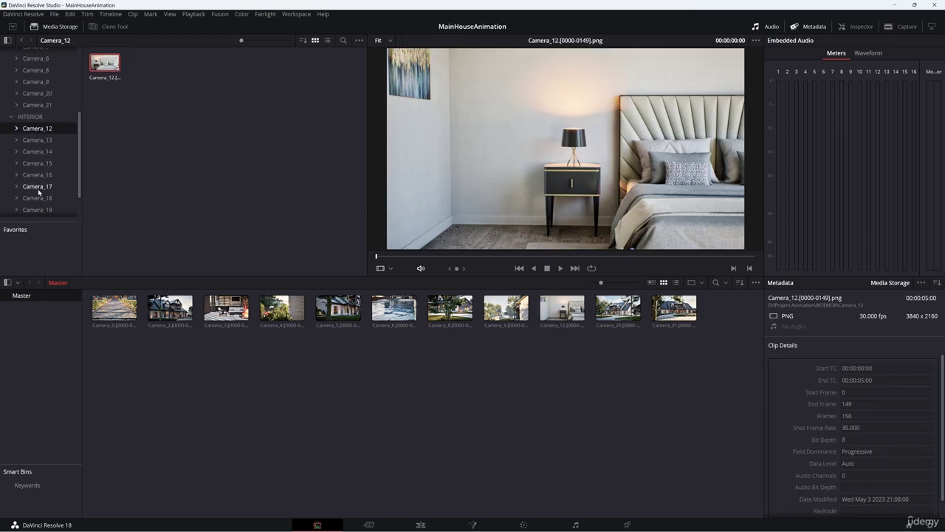
click(37, 139)
drag(98, 72, 395, 380)
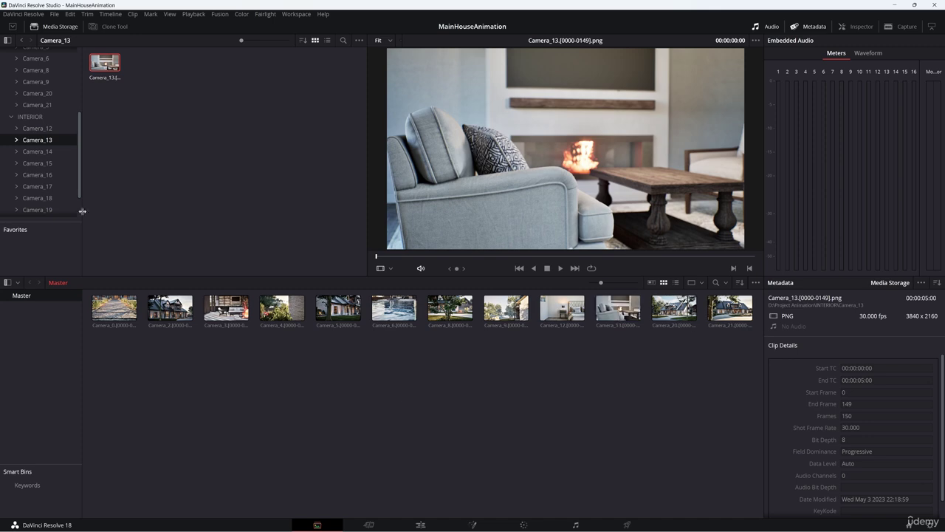
click(37, 151)
drag(114, 68, 207, 362)
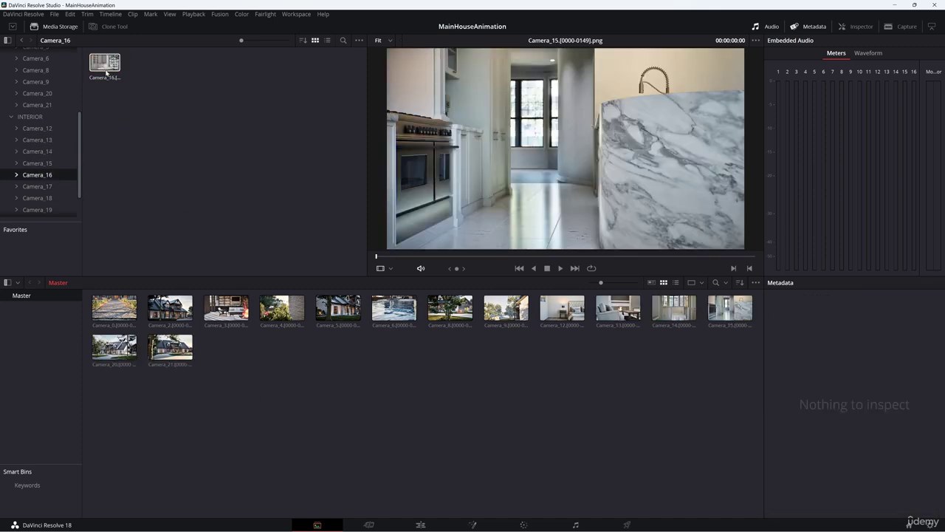
Step: Add the remaining INTERIOR image sequences Camera_16, Camera_17, Camera_18 and Camera_19 to the media pool
drag(111, 74, 291, 383)
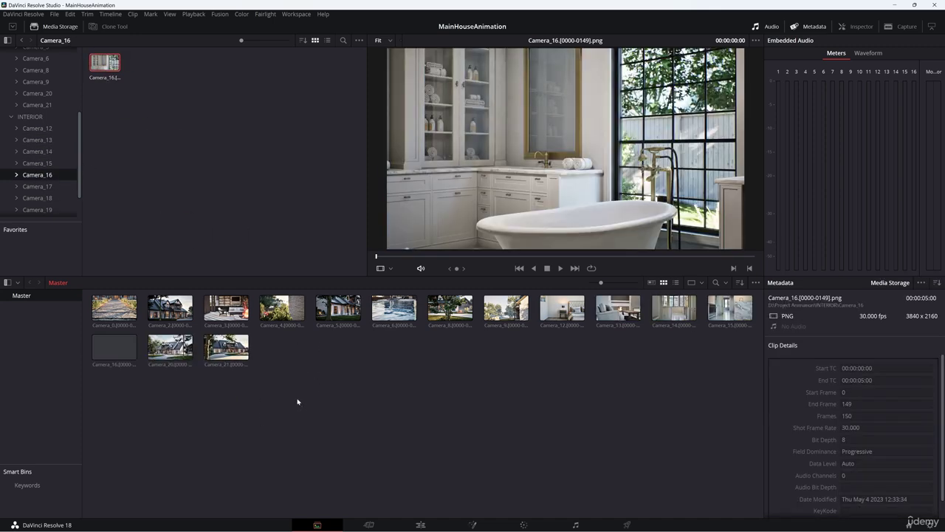
click(44, 186)
drag(104, 63, 348, 401)
click(38, 198)
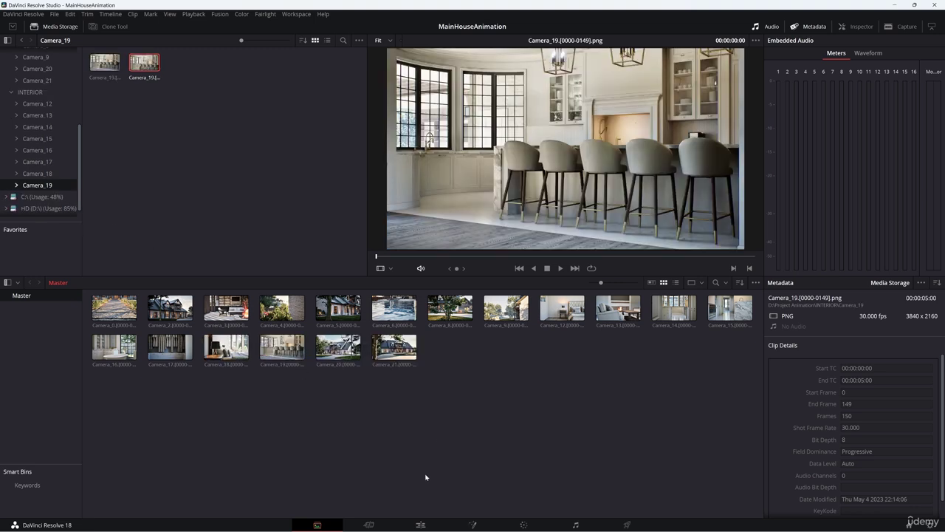
Step: On the Edit page, place the Camera_8 sequence at the start of a new timeline and play it through
click(420, 524)
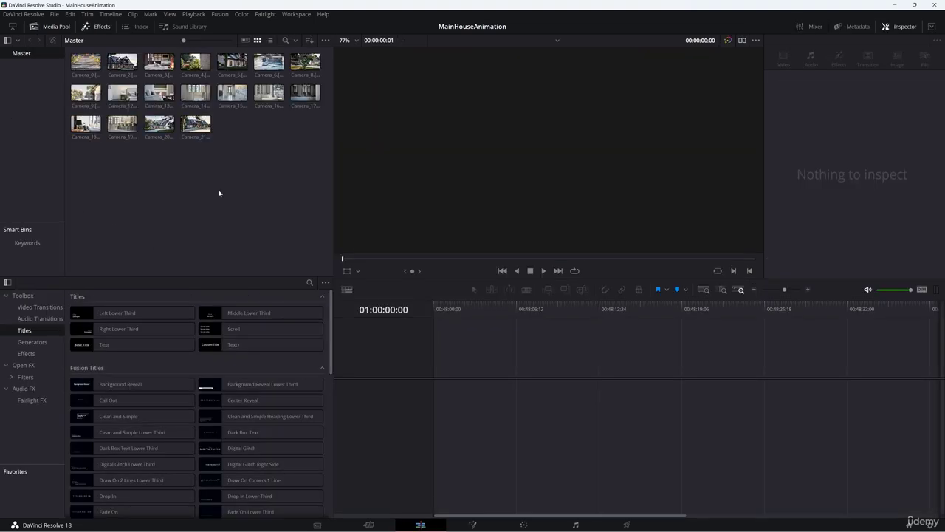
drag(320, 89, 460, 401)
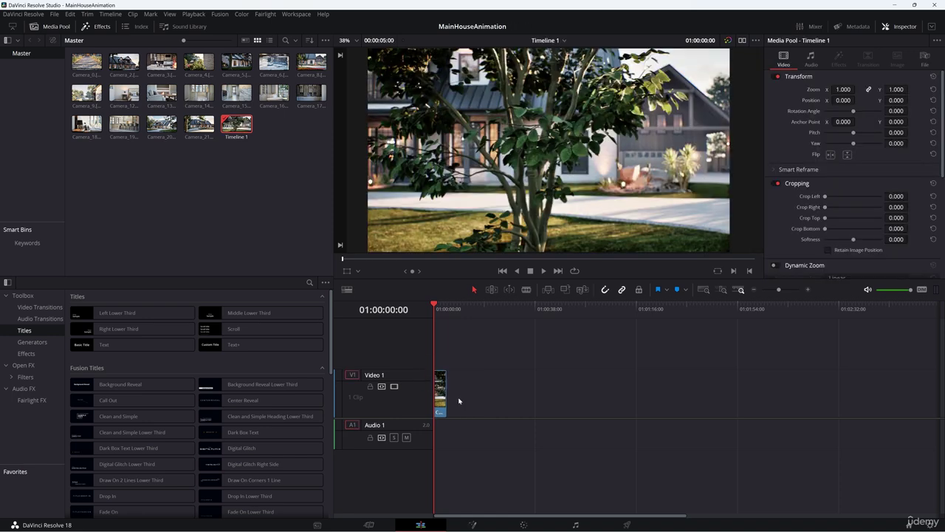
click(442, 388)
key(shift+z)
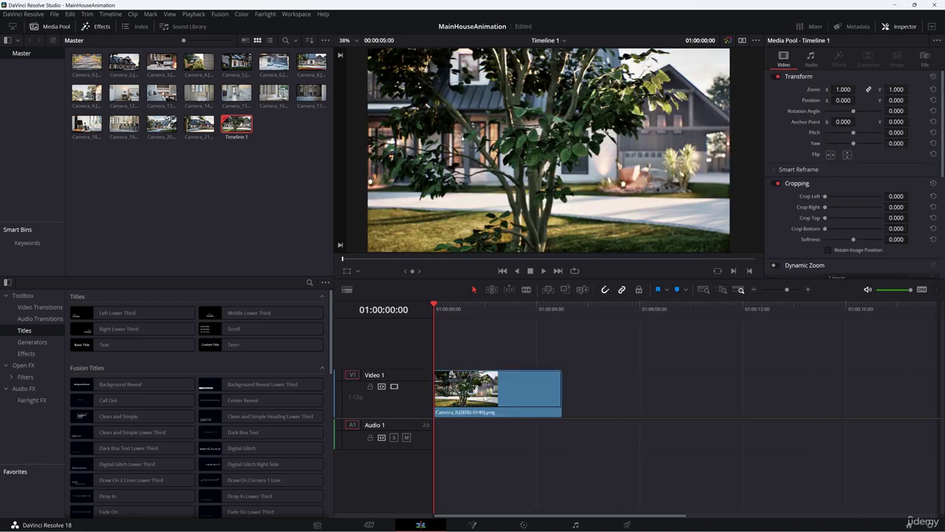
click(543, 271)
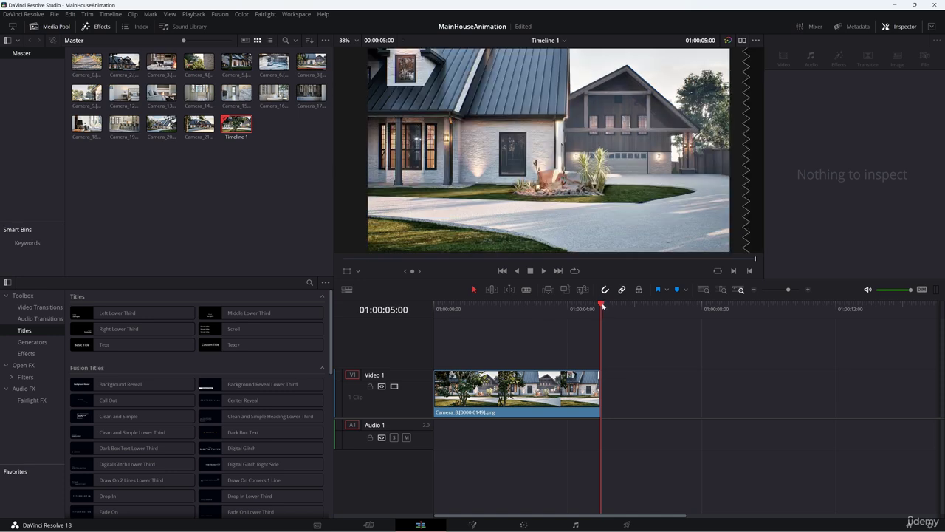
click(434, 309)
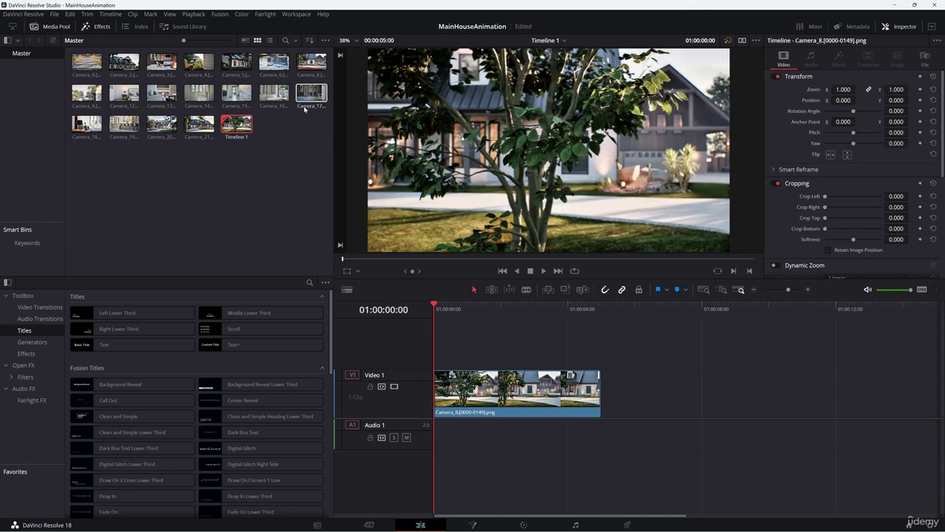
Step: Set the Render Cache to Smart and the Timeline Proxy Resolution to Half
click(193, 14)
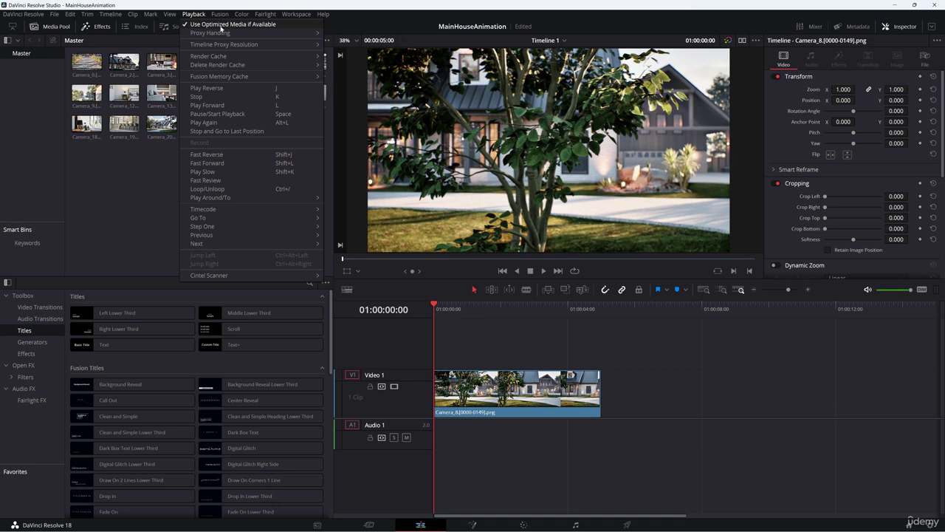
mouse_move(243, 58)
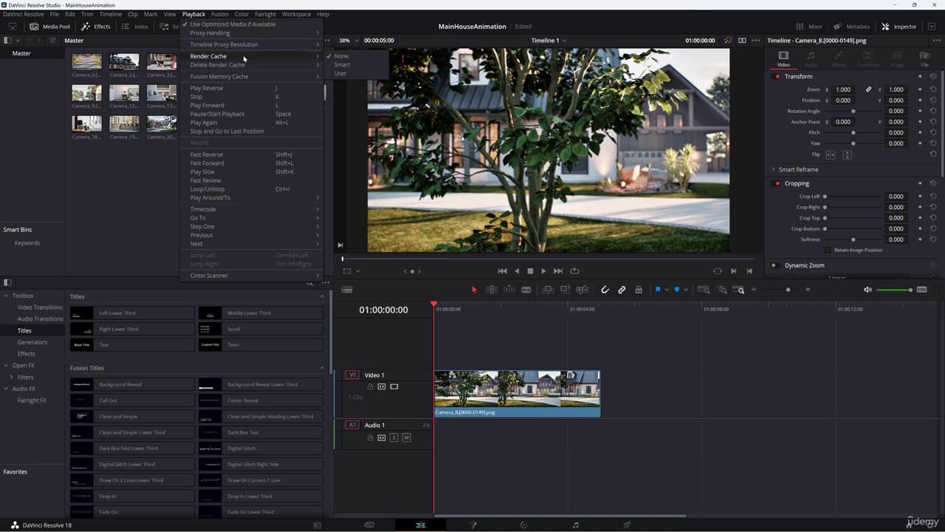
click(348, 65)
click(193, 14)
mouse_move(212, 47)
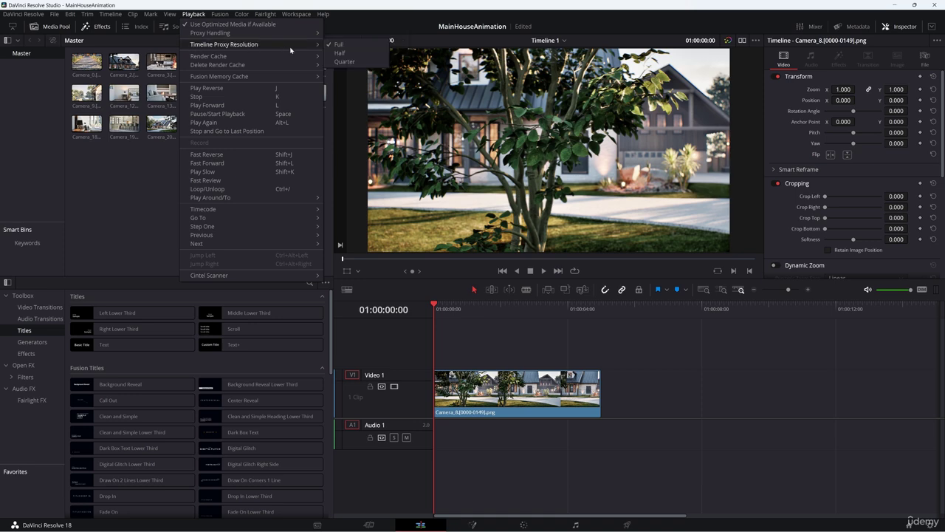
click(341, 54)
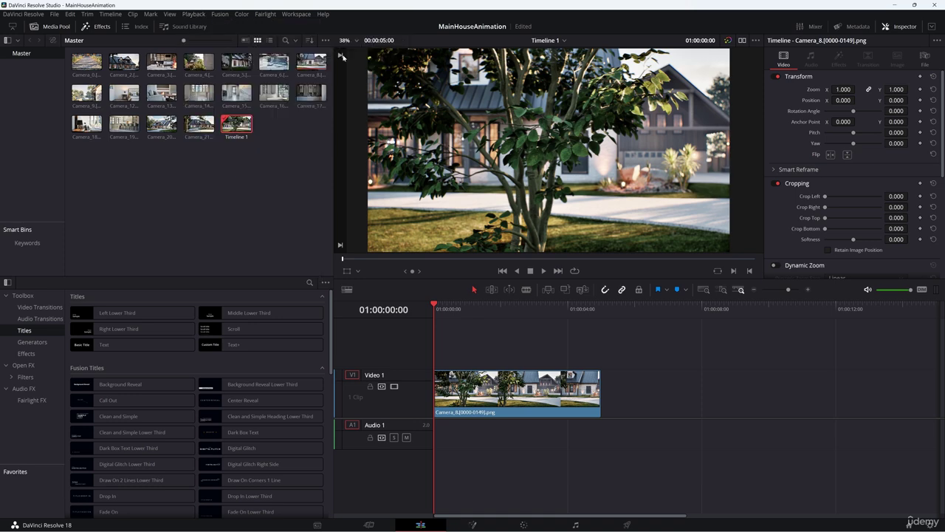
Step: Generate optimized media for the Camera_8 clip and check its playback from the start of the timeline
click(499, 391)
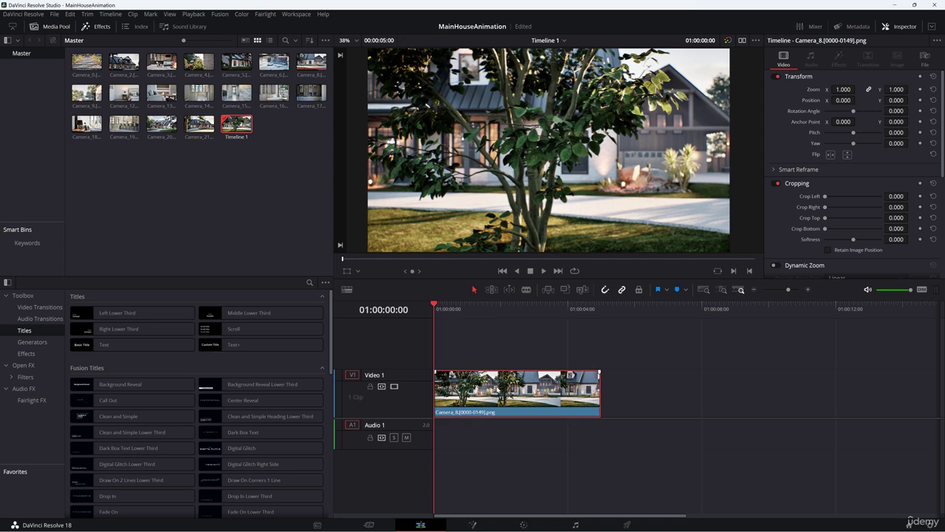
right_click(489, 385)
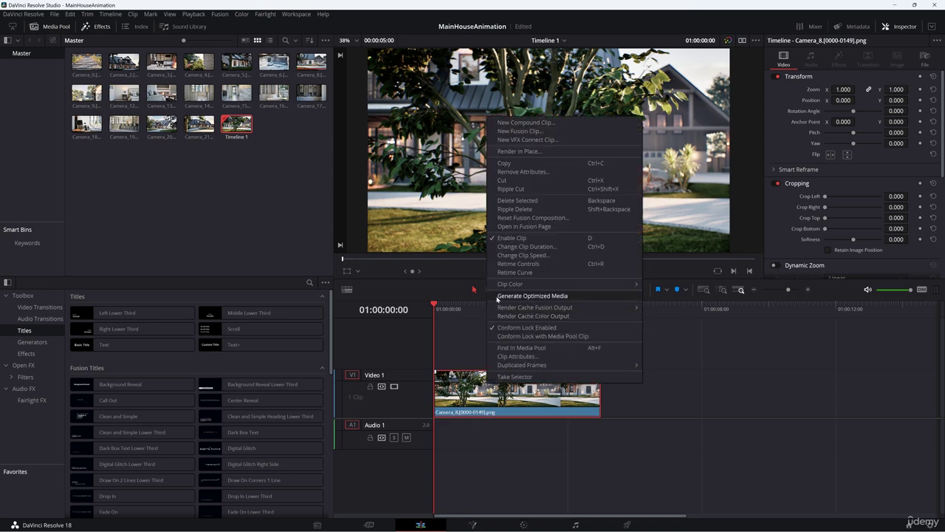
click(557, 296)
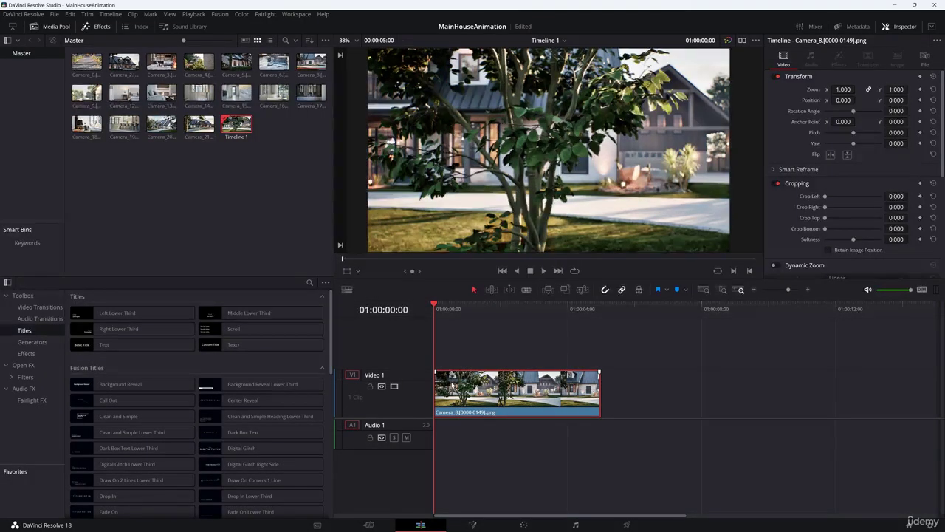
click(543, 271)
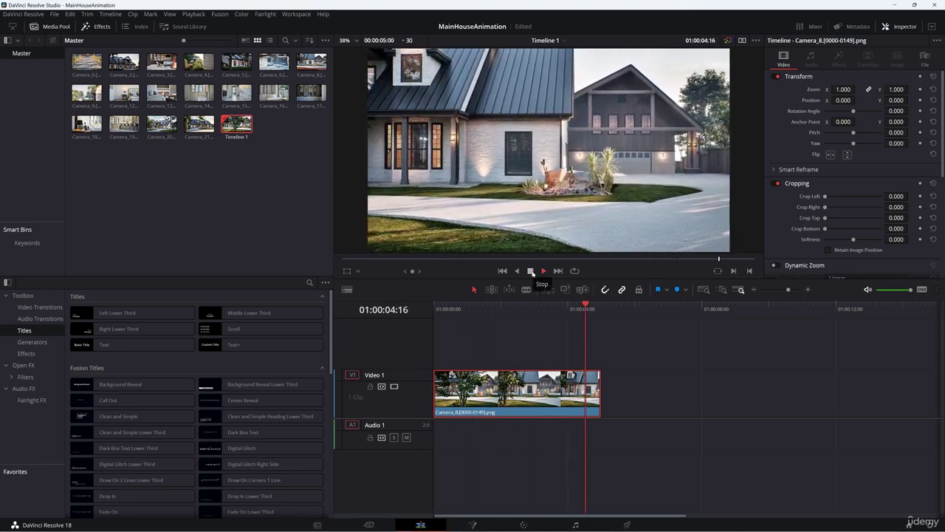
click(530, 273)
key(Home)
Step: Shift the Camera_8 clip further along Video 1 and place Camera_5 at the timeline start, followed directly by Camera_0
drag(501, 388, 769, 388)
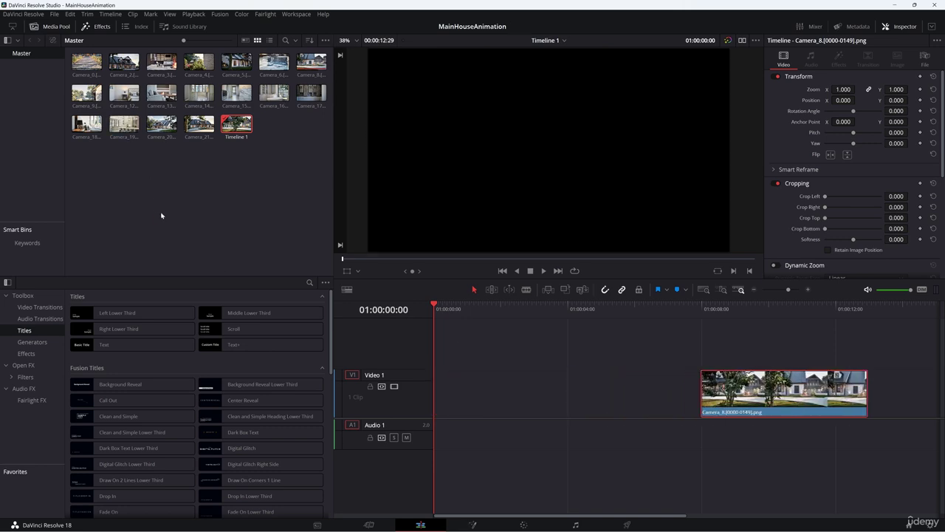
drag(237, 63, 437, 406)
drag(751, 392, 929, 393)
drag(86, 61, 587, 376)
Step: Generate optimized media for the Camera_5 clip and scrub through the timeline to check playback
click(544, 271)
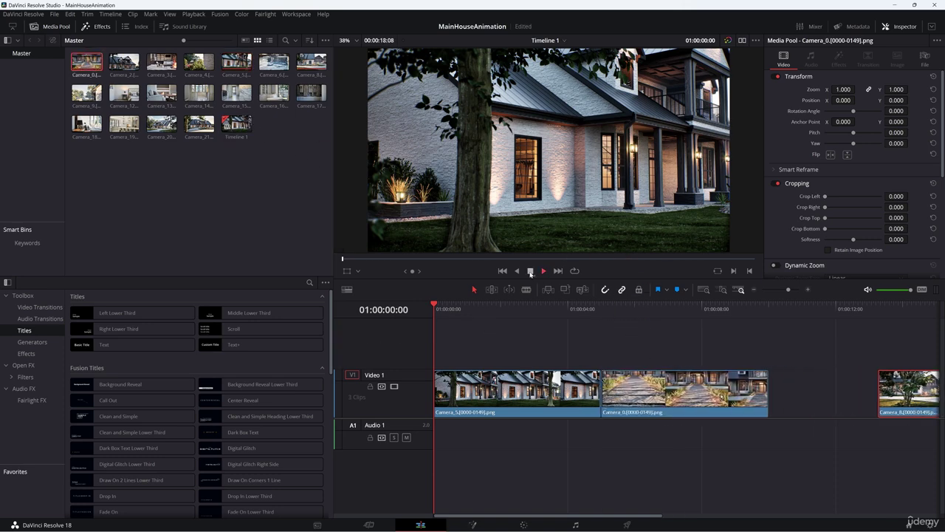
click(530, 271)
right_click(466, 391)
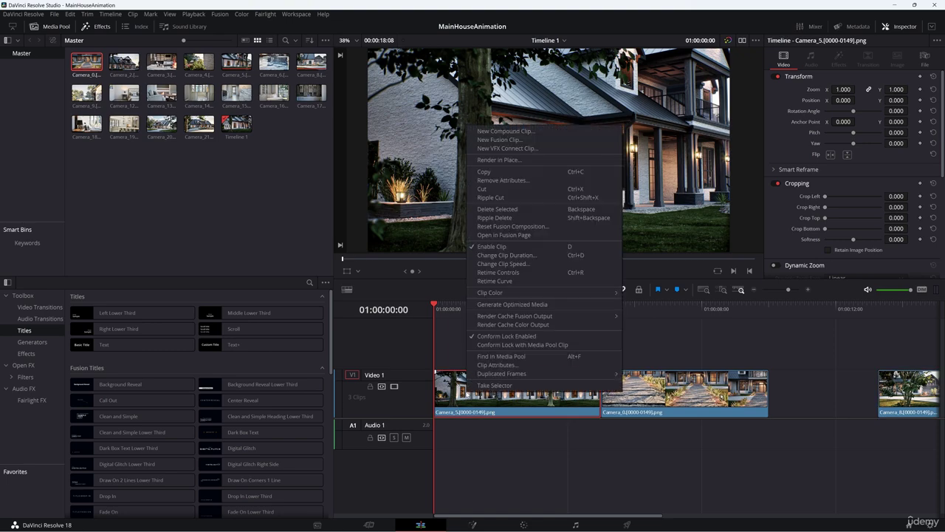
click(499, 304)
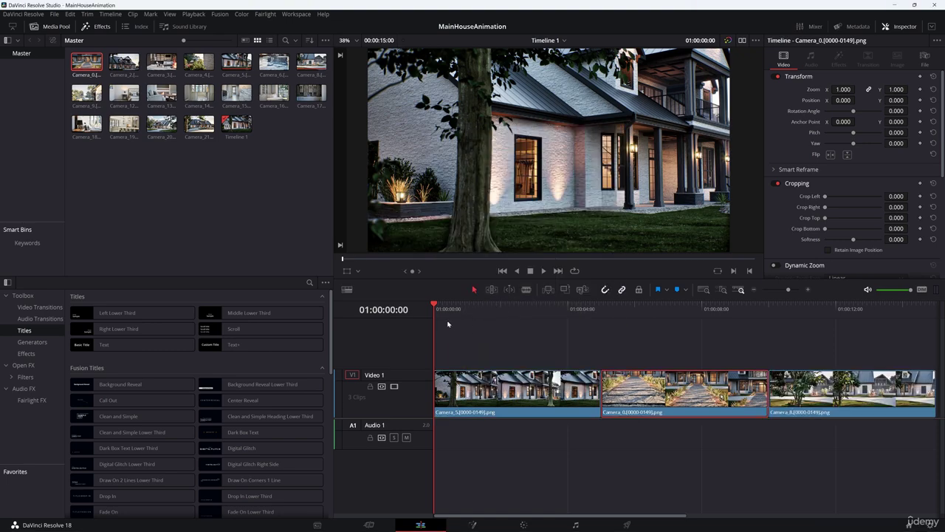
drag(436, 309, 715, 311)
drag(643, 360, 434, 362)
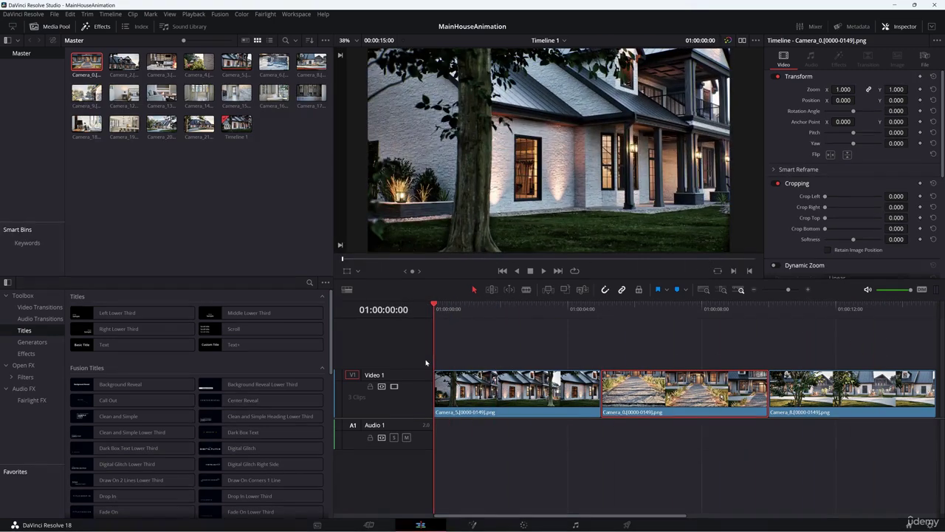
Step: On the Color page, add a Corrector node to the Camera_5 clip and connect it in series after node 01
click(510, 393)
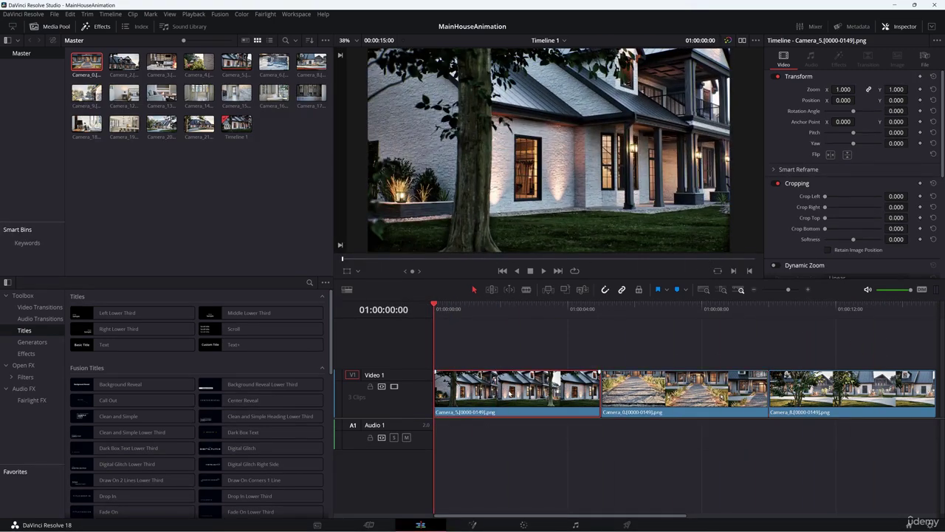
click(523, 525)
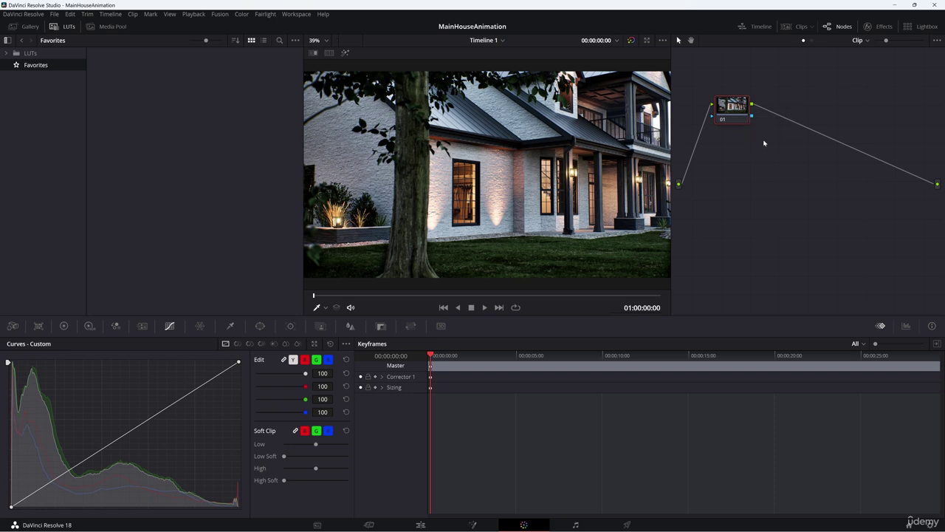
right_click(766, 145)
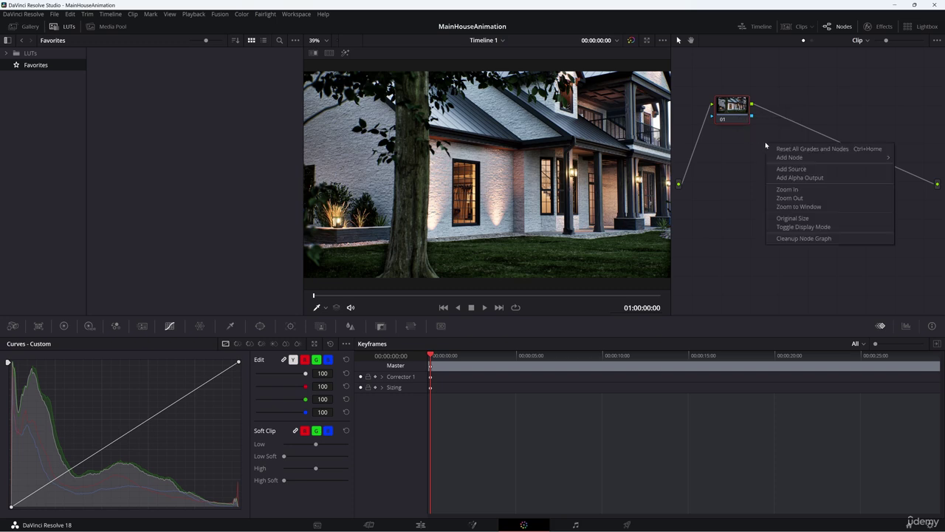
mouse_move(802, 160)
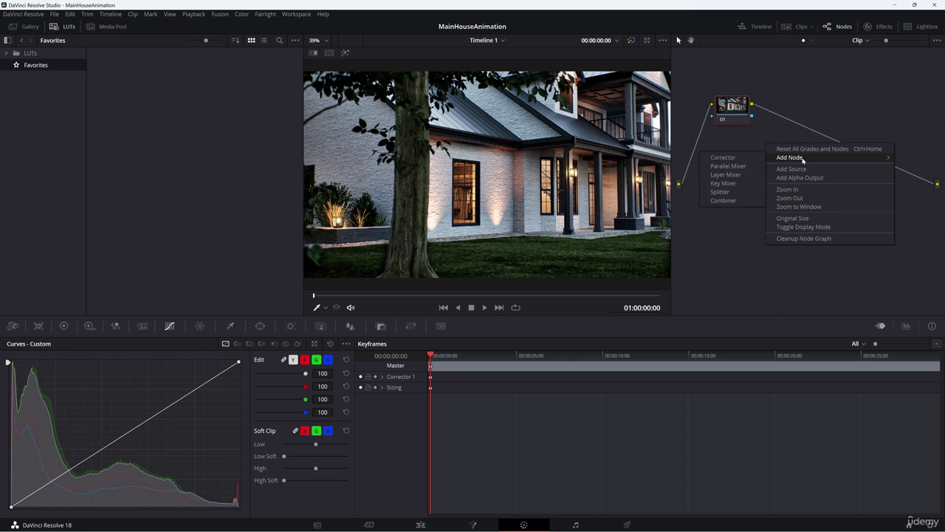
click(731, 161)
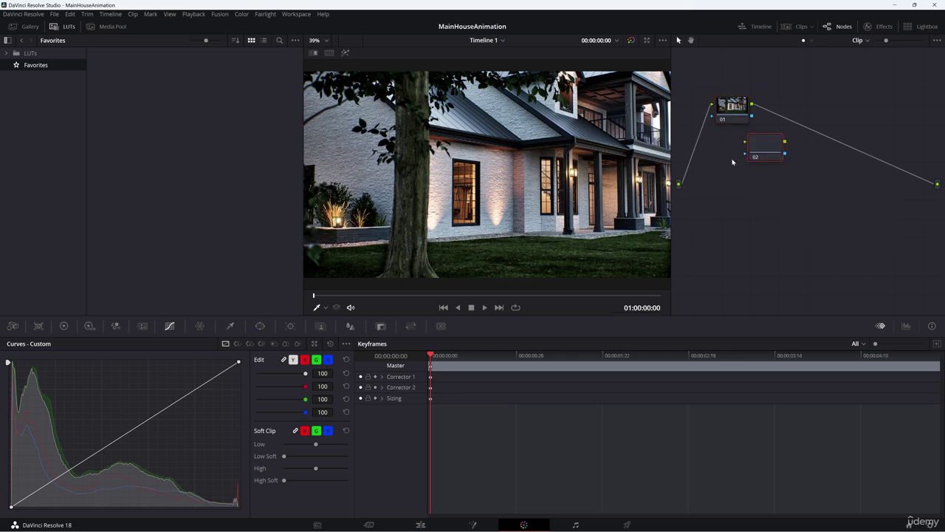
drag(759, 147, 791, 109)
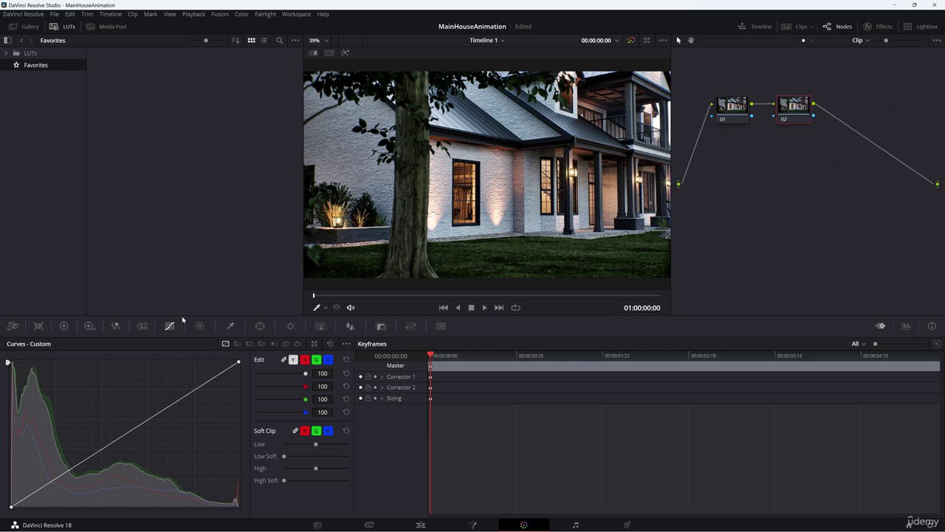
Step: Raise the black point of node 02's custom curve slightly and add a control point near its middle
drag(30, 491, 181, 401)
mouse_move(239, 362)
mouse_down()
mouse_move(231, 359)
mouse_move(241, 349)
mouse_up()
drag(11, 507, 10, 505)
click(118, 441)
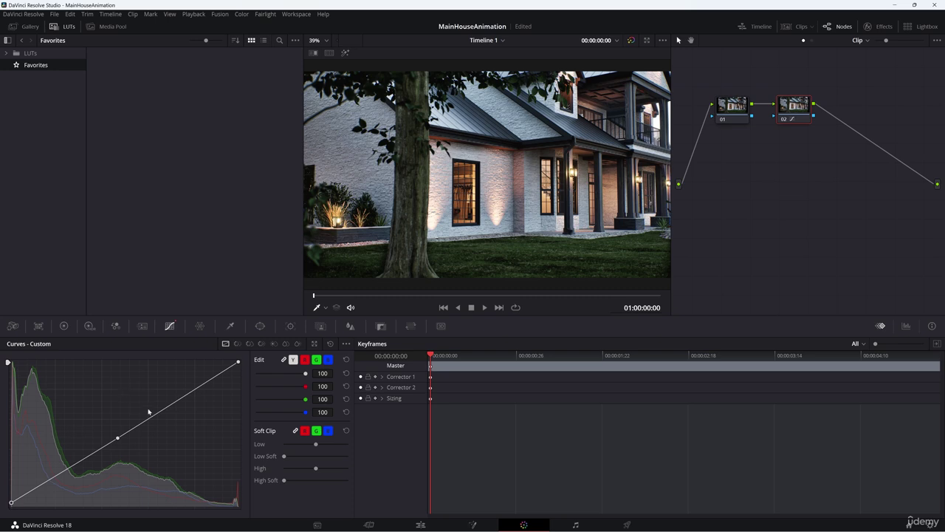
Step: Set node 02's Shadows to 15 in the primary color wheels
click(63, 326)
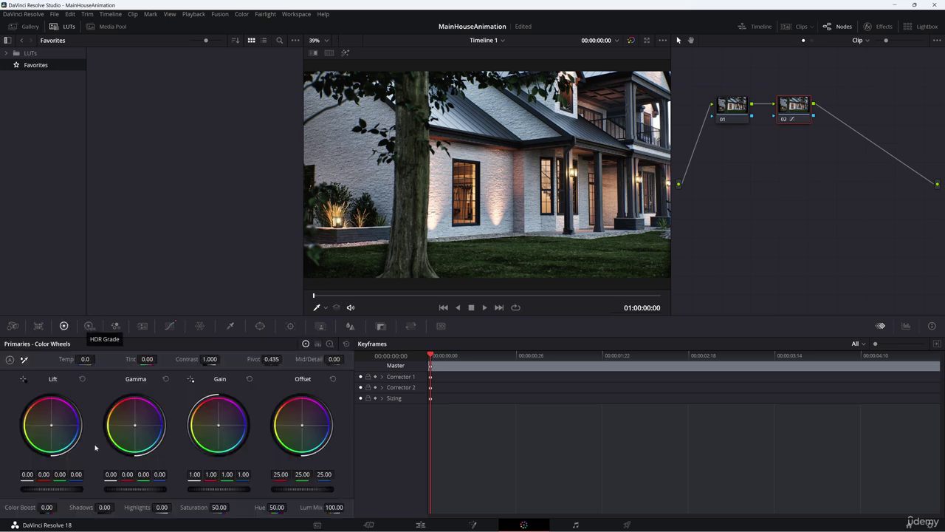
drag(103, 508, 118, 508)
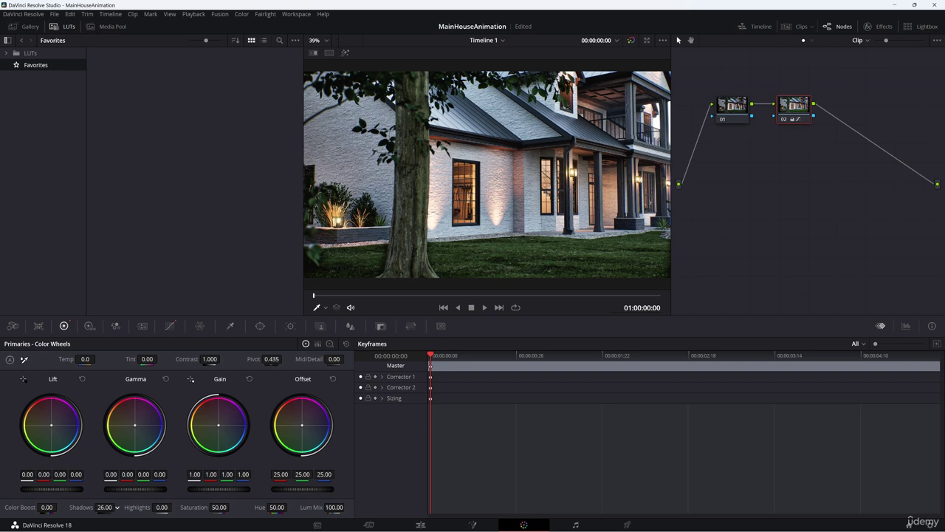
double_click(102, 509)
text(15)
key(Return)
Step: Test node 02's Saturation at 0 and back at 50, and try a slight Hue shift
double_click(220, 508)
text(0)
key(Return)
double_click(219, 508)
text(50)
key(Return)
mouse_move(279, 509)
mouse_down()
mouse_move(289, 508)
mouse_move(273, 510)
mouse_up()
Step: Lower node 02's Shadows to 10
drag(110, 515, 103, 509)
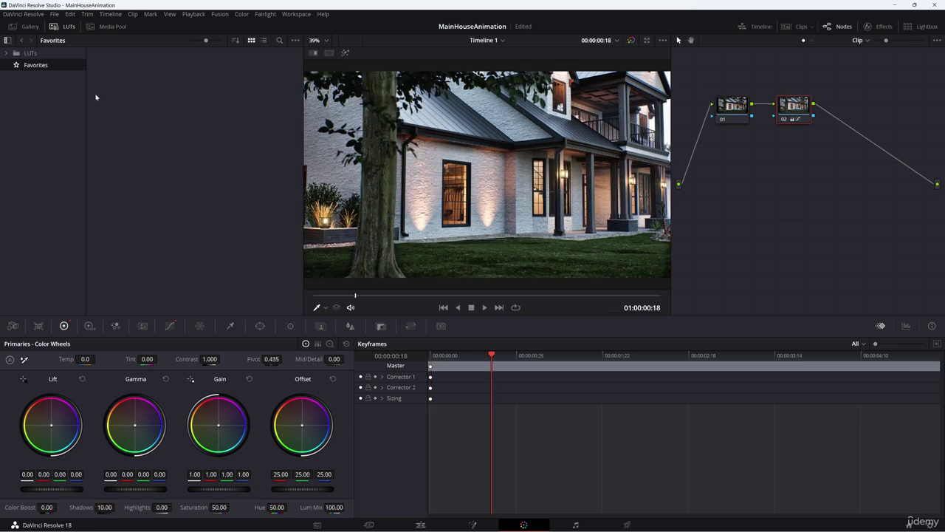
Step: Browse the LUT library, including the ACES, Astrodesign, DJI and PGS _ Cinematic folders, and preview LUTs on the clip
click(7, 54)
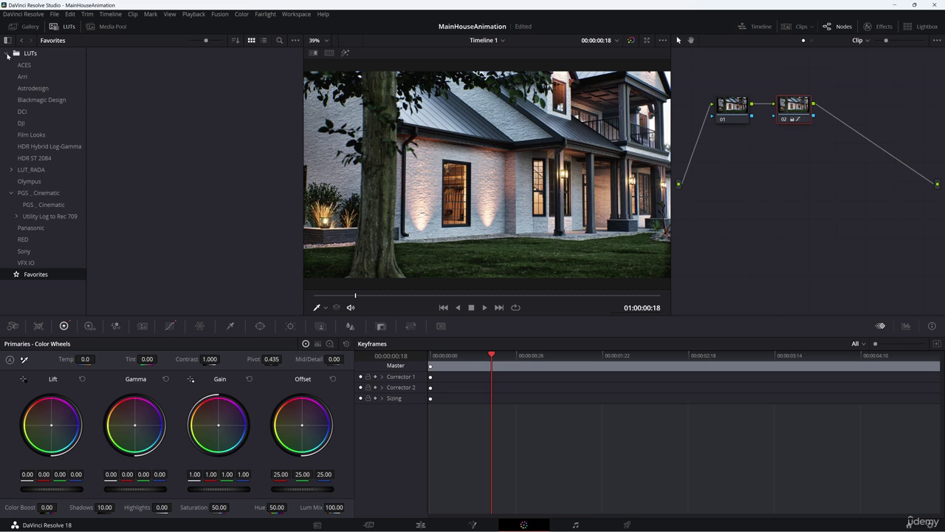
click(25, 65)
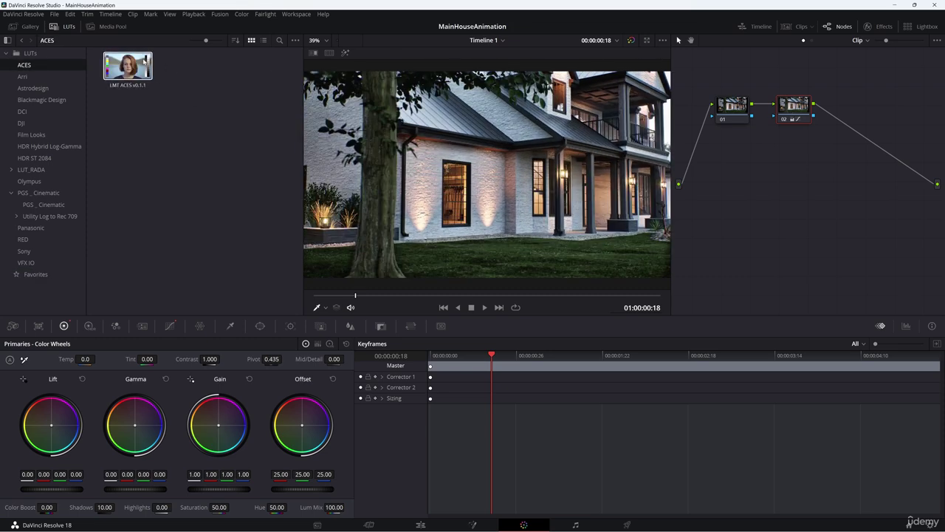
double_click(122, 68)
key(Down)
key(Down)
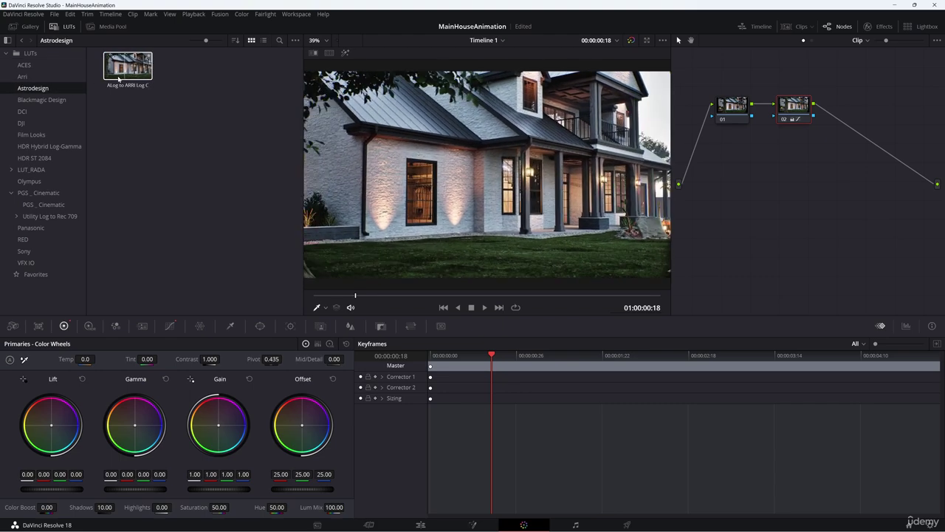
click(20, 124)
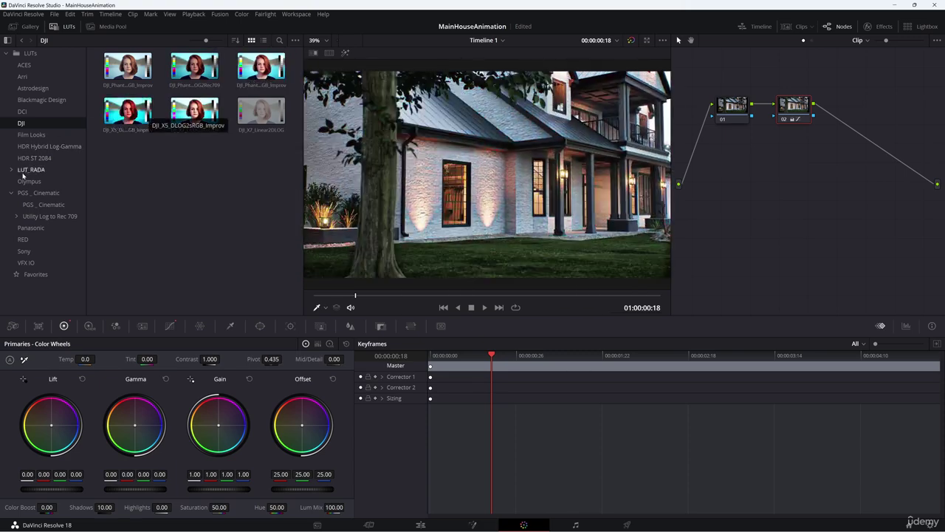
click(28, 147)
click(44, 205)
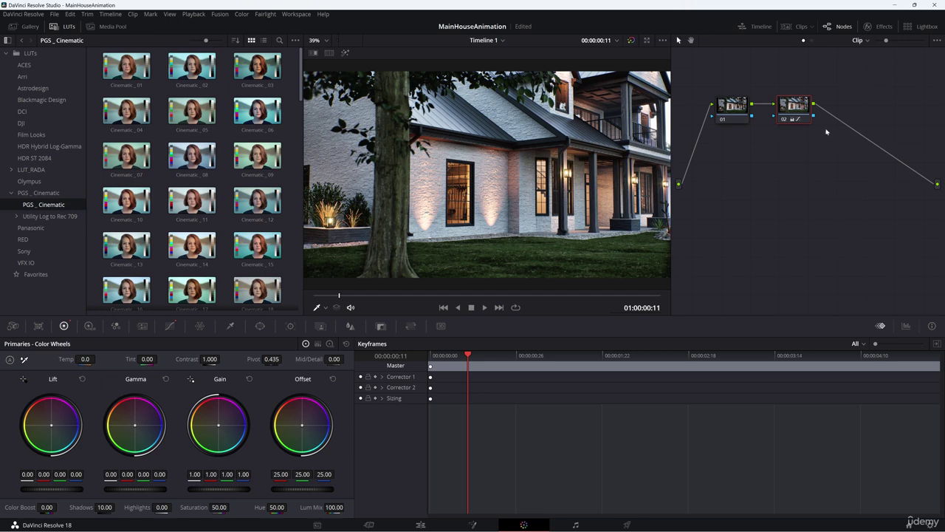
Step: Add a corrector node after node 02 in the node graph and apply the Cinematic _ 04 LUT to it
right_click(818, 152)
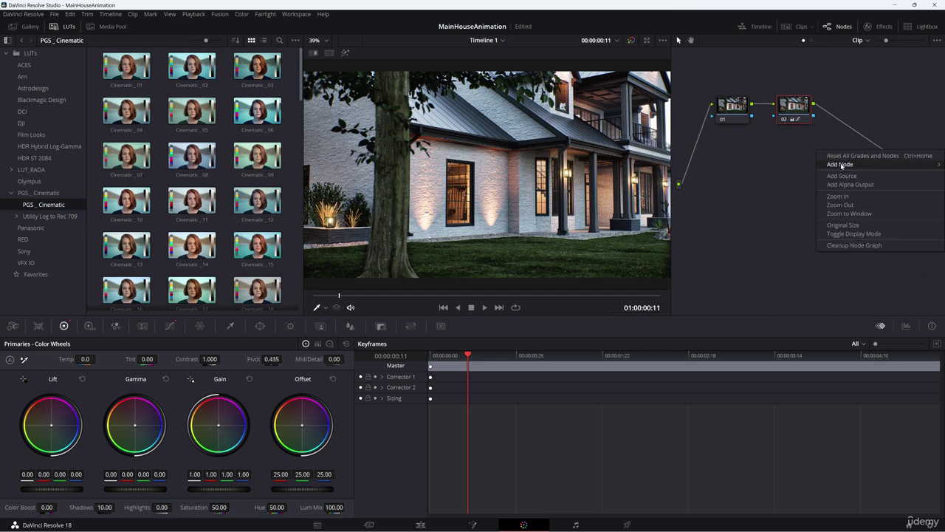
mouse_move(832, 166)
click(774, 164)
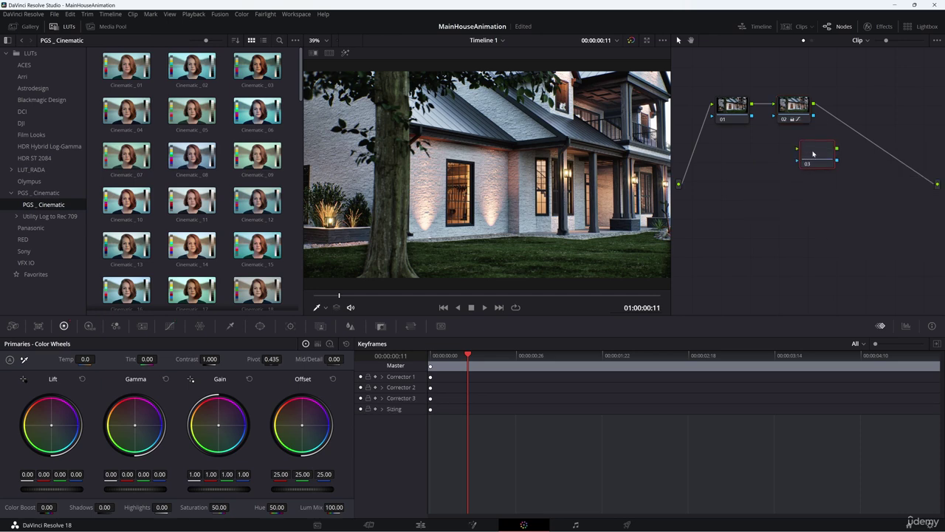
drag(823, 157, 861, 122)
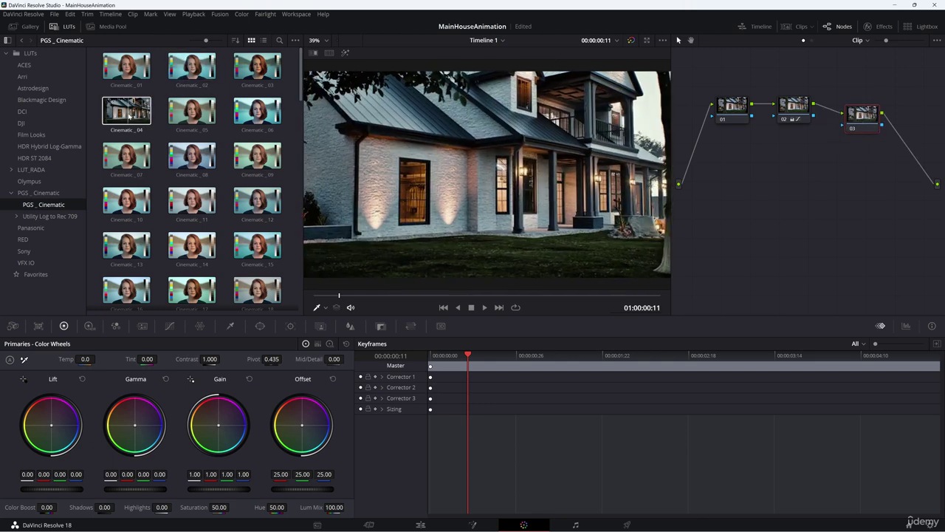
drag(126, 116, 860, 128)
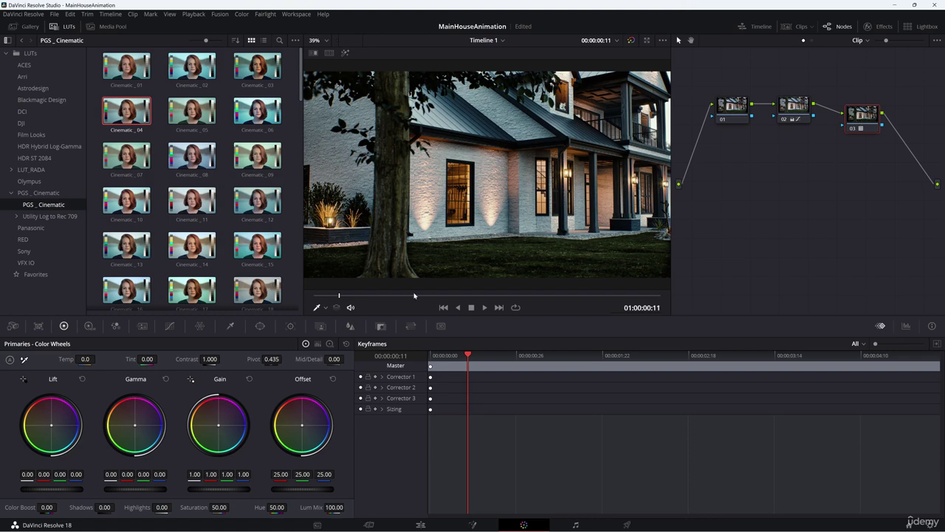
Step: Reduce the LUT's strength by setting node 03's Key Output Gain to 0.4, and delete node 03
drag(469, 356, 503, 344)
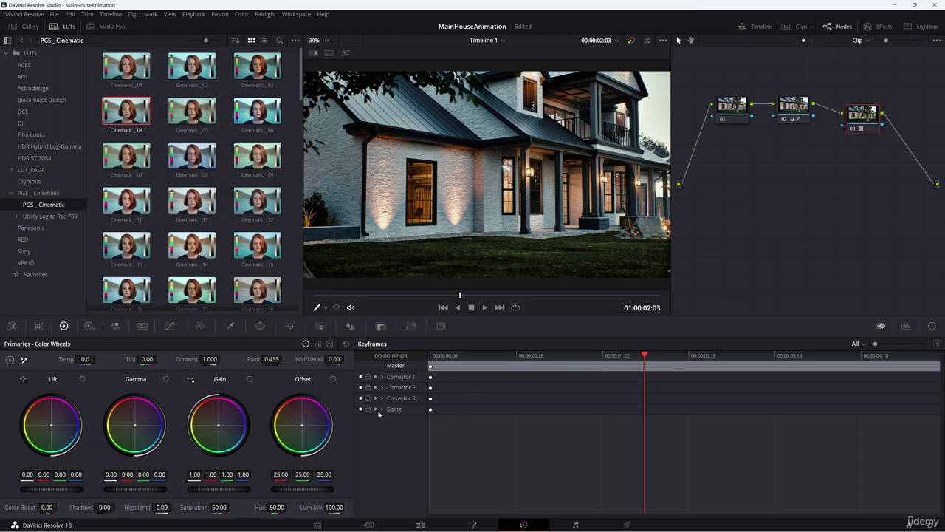
click(381, 326)
mouse_move(256, 431)
mouse_down()
mouse_move(295, 431)
mouse_move(248, 432)
mouse_move(270, 431)
mouse_up()
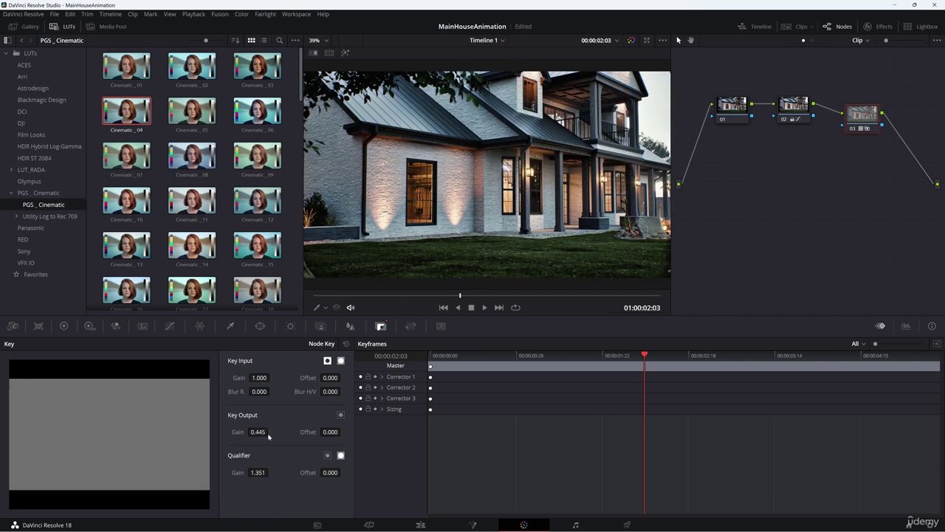
click(259, 432)
text(0.4)
key(Return)
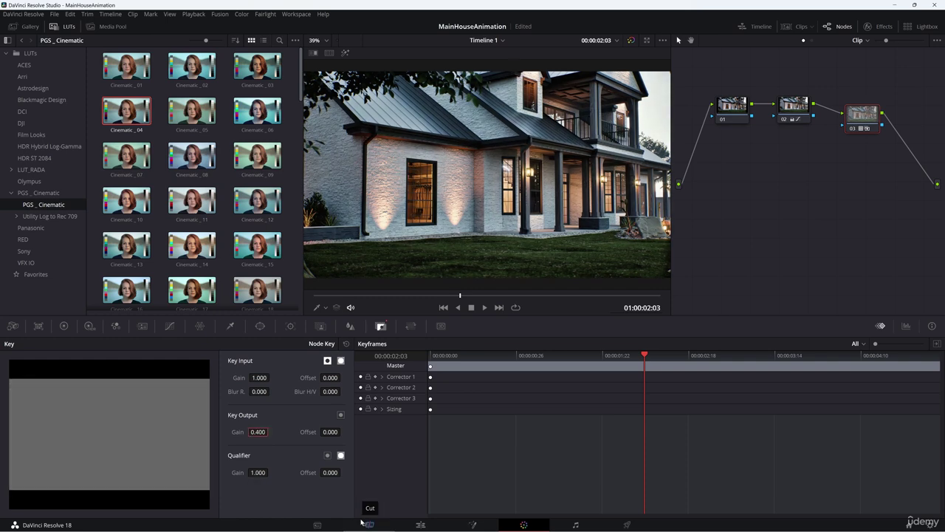
click(860, 123)
key(Delete)
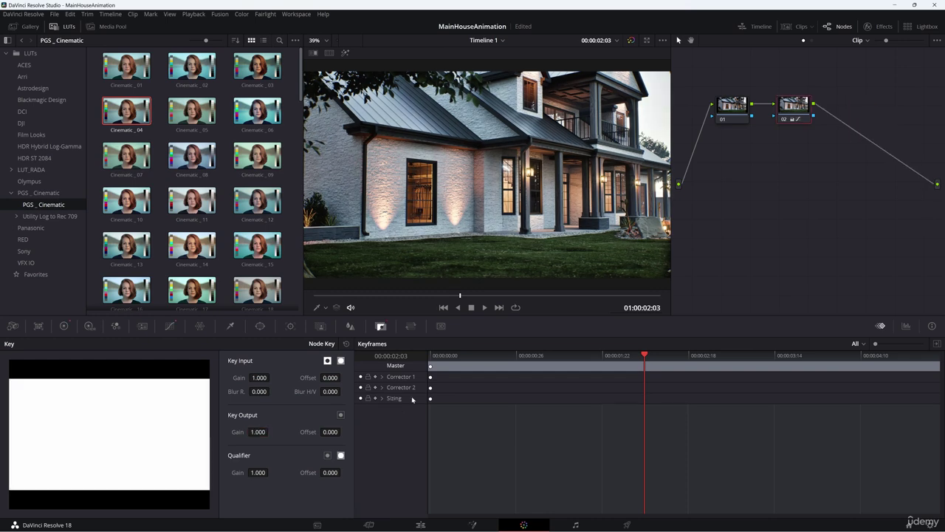
Step: Import the MP3 music track from the D:\Project Animation folder into the Master bin
click(421, 525)
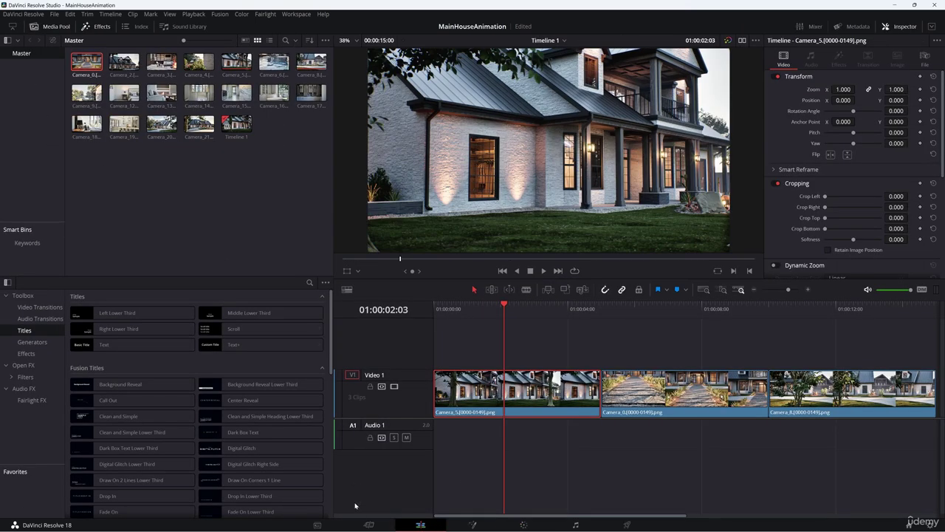
click(318, 525)
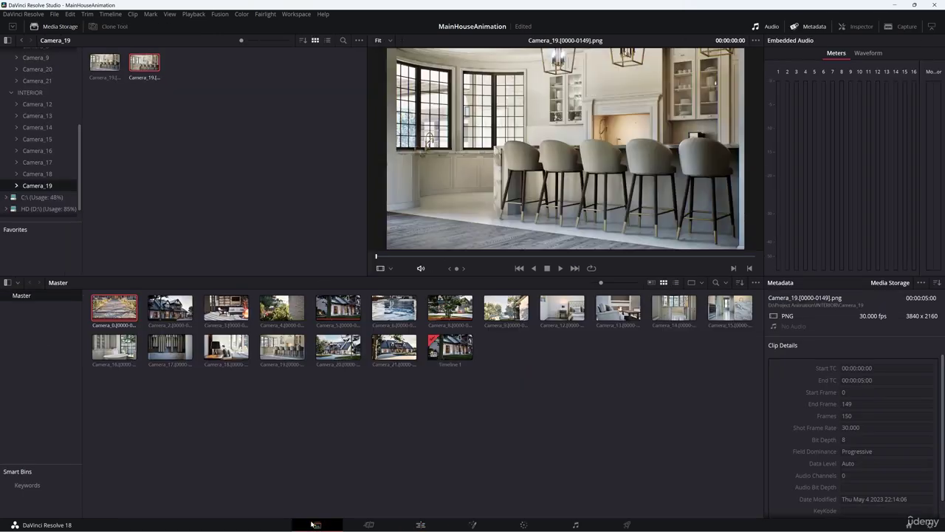
scroll(45, 164, up, 5)
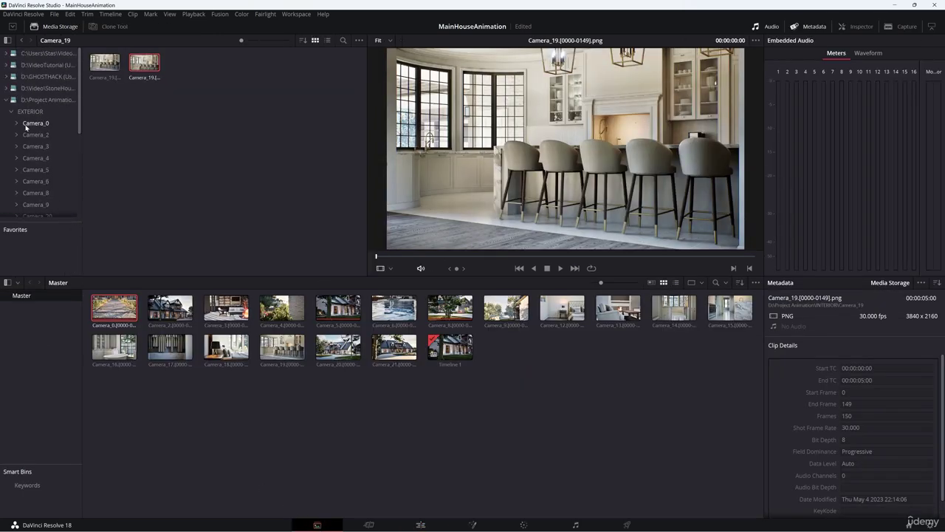
click(41, 100)
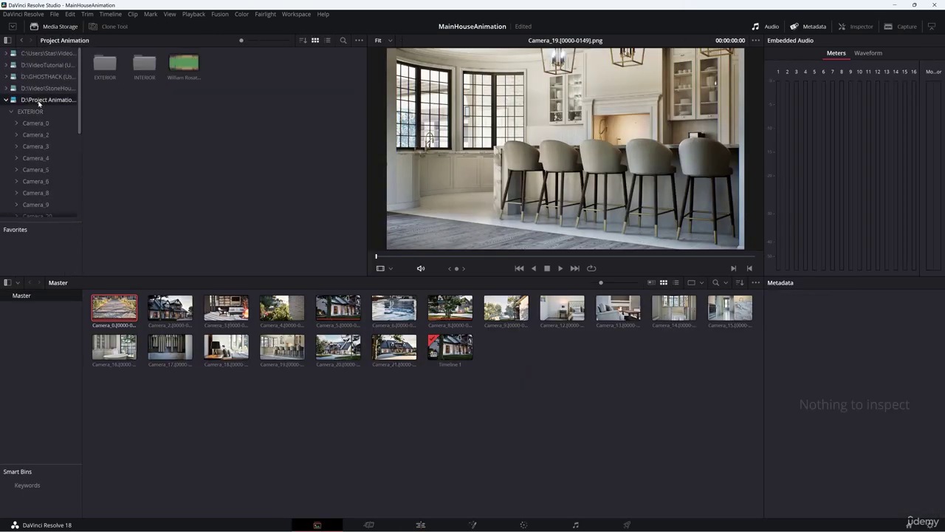
drag(194, 68, 591, 439)
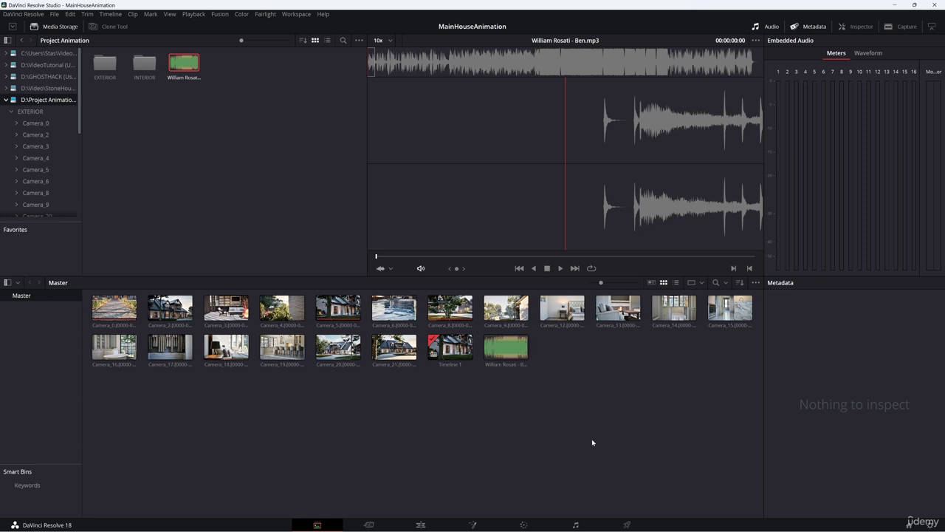
Step: Place the MP3 music track on Audio 1 from the start of the edit timeline and scrub through the sequence
click(420, 524)
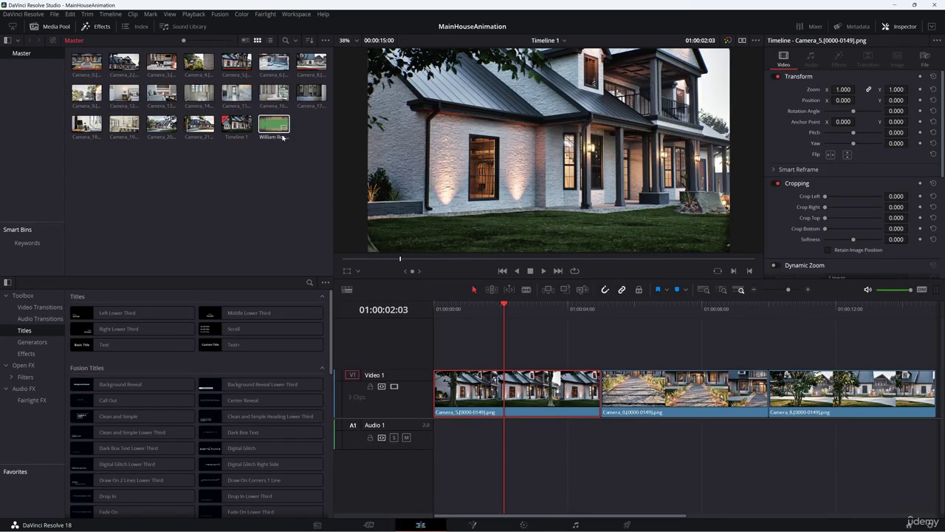
drag(274, 127, 437, 437)
drag(505, 306, 822, 330)
click(560, 333)
key(Home)
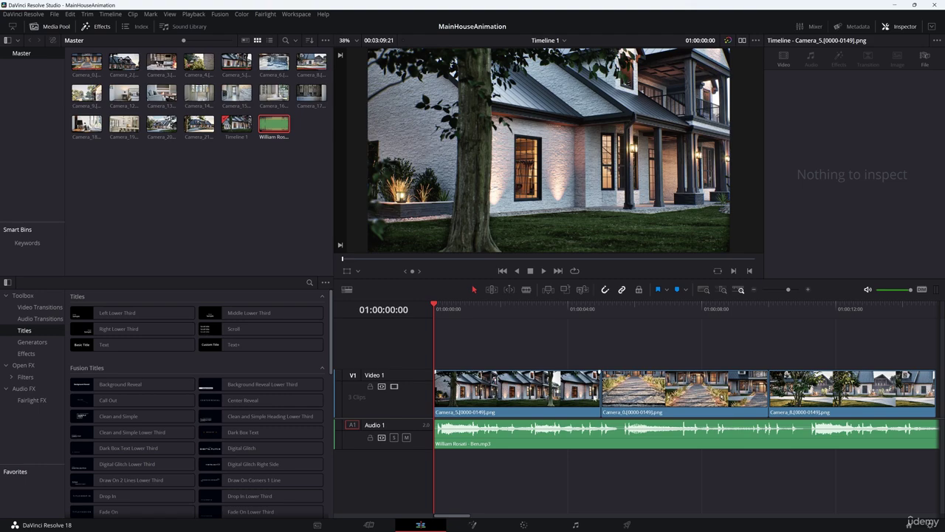
Step: Test trimming the end of the Camera_5 clip and splitting it at 01:00:01:09, reverting both edits
drag(599, 396, 551, 388)
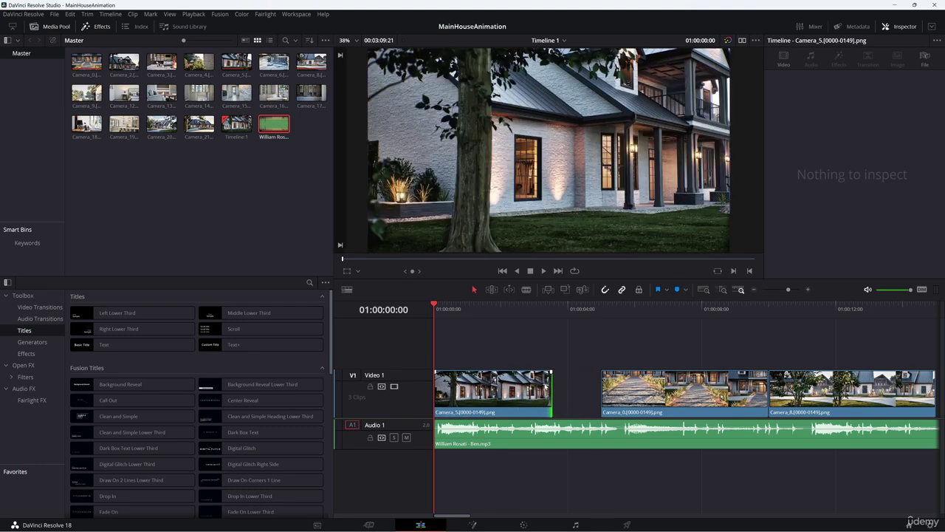
drag(458, 333, 480, 332)
click(487, 386)
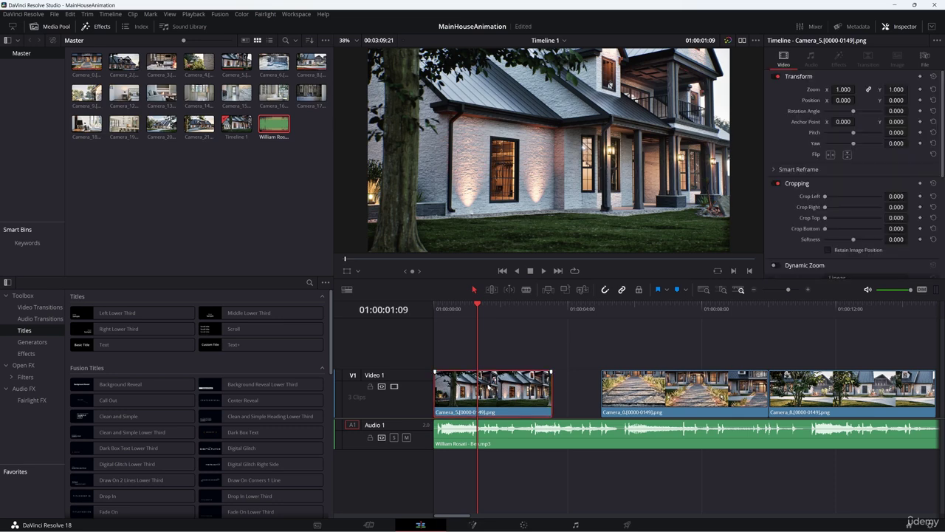
key(ctrl+b)
mouse_move(490, 383)
mouse_down()
mouse_move(548, 389)
mouse_move(500, 390)
mouse_up()
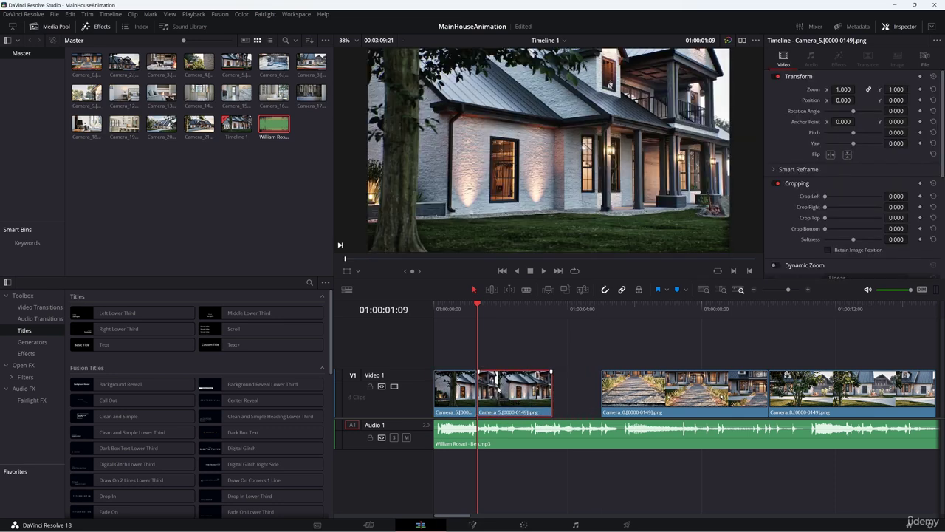
key(ctrl+z)
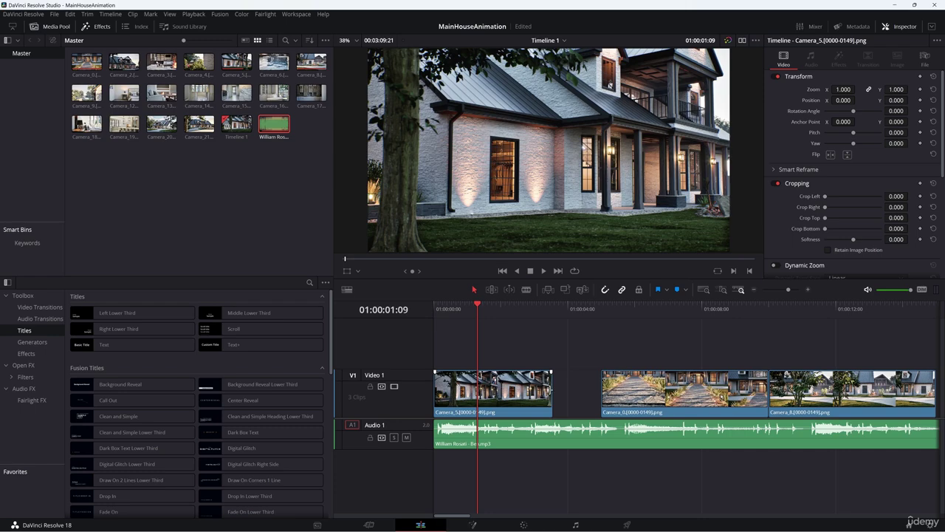
drag(552, 389, 599, 390)
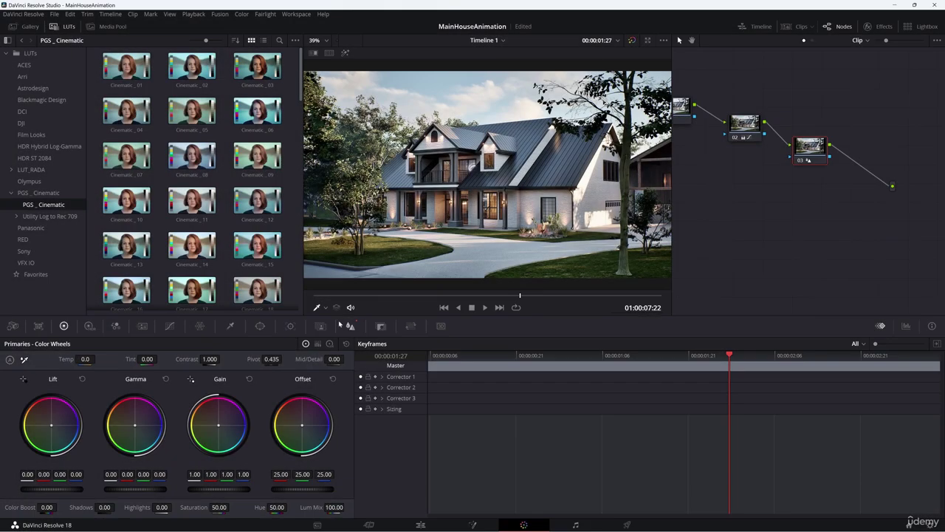
Step: Examine node 03's Blur radius settings on the Camera_20 clip and the complete edit timeline
click(350, 327)
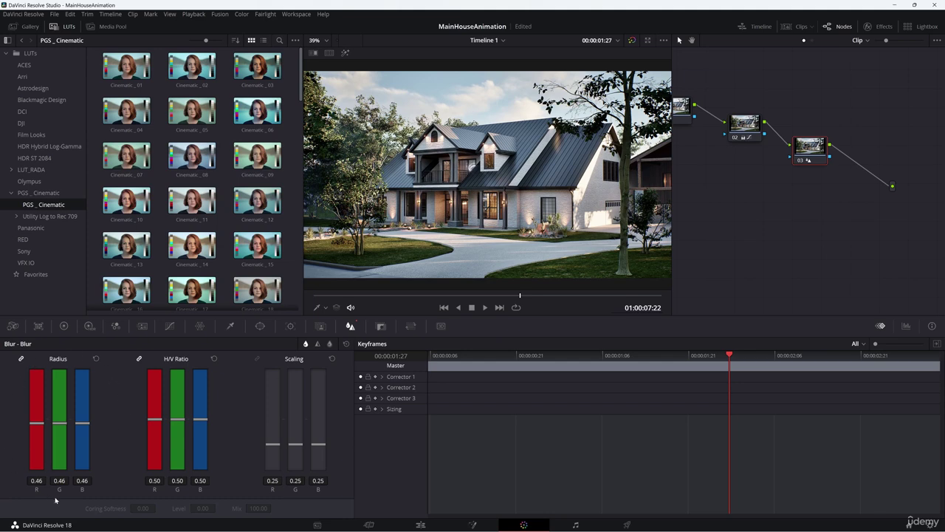
click(420, 524)
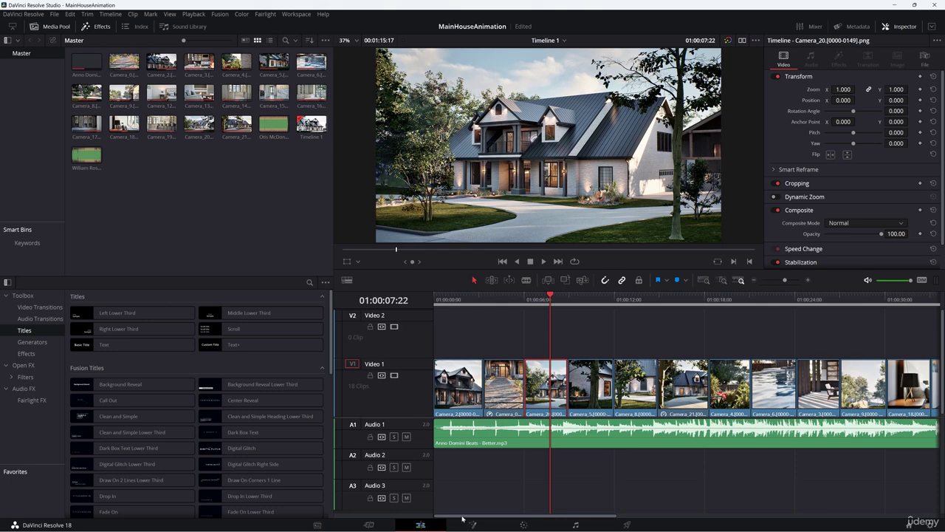
Step: Choose the YouTube 2160p render preset for the timeline and keep its Encoding Profile at High
click(627, 525)
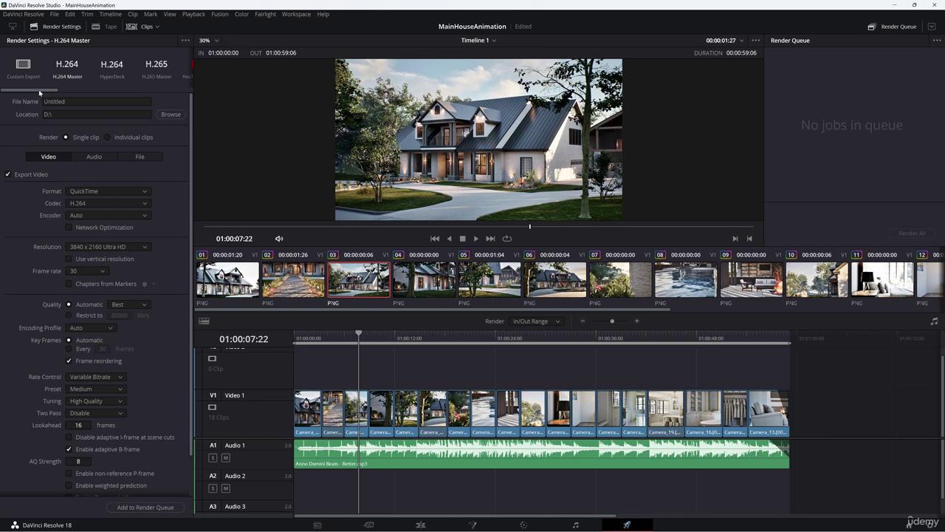
drag(39, 92, 70, 101)
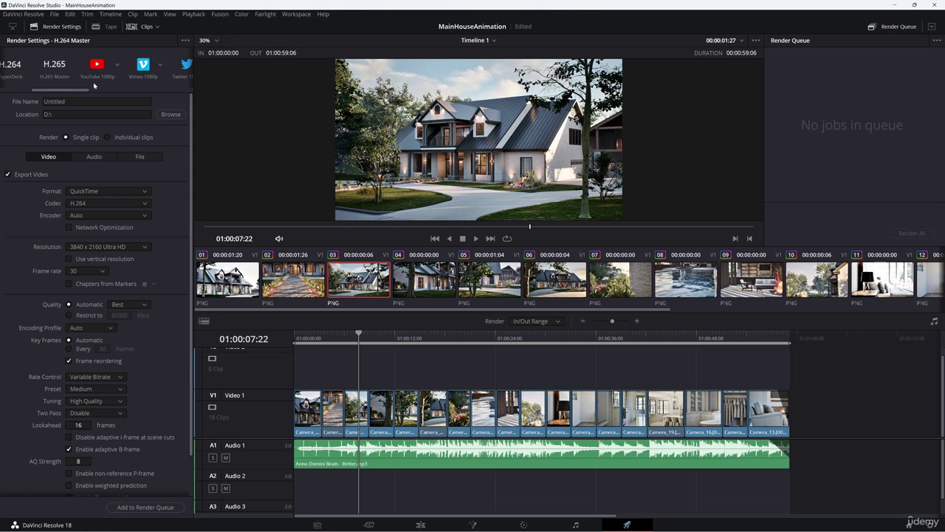
click(117, 65)
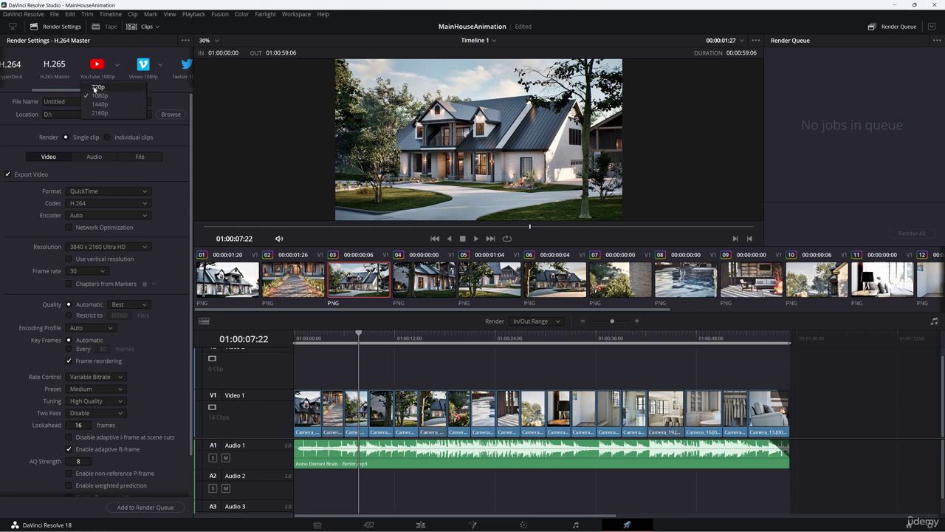
click(101, 113)
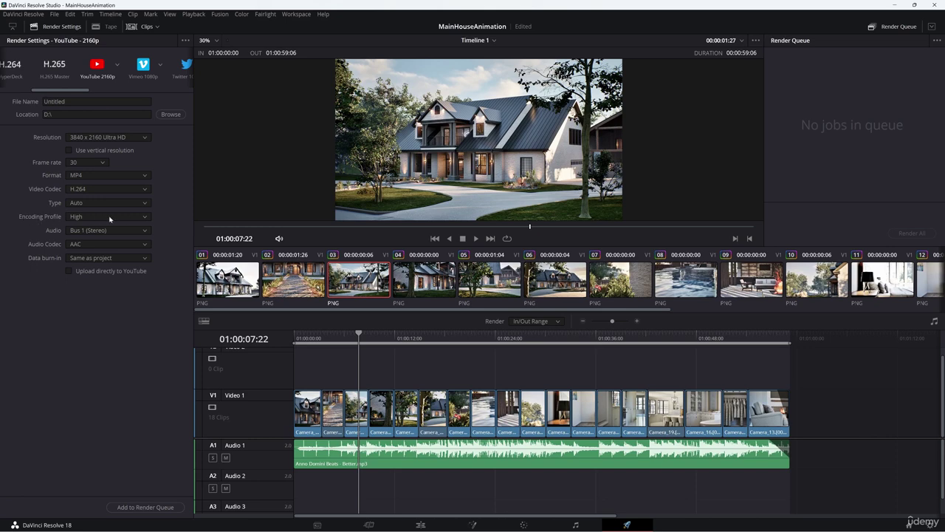
click(136, 218)
click(136, 218)
Step: Set the render destination to the D:\Project Animation folder with the file name Final
click(171, 114)
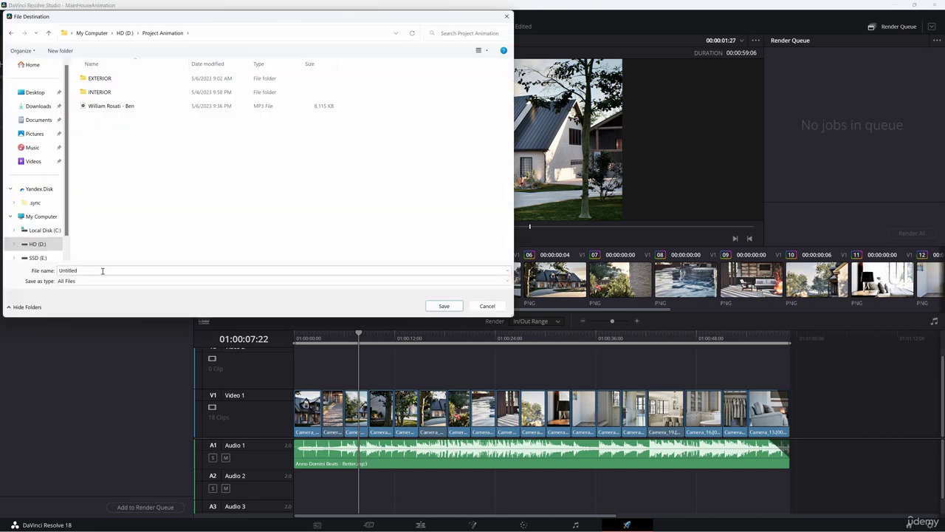
double_click(92, 270)
text(Final)
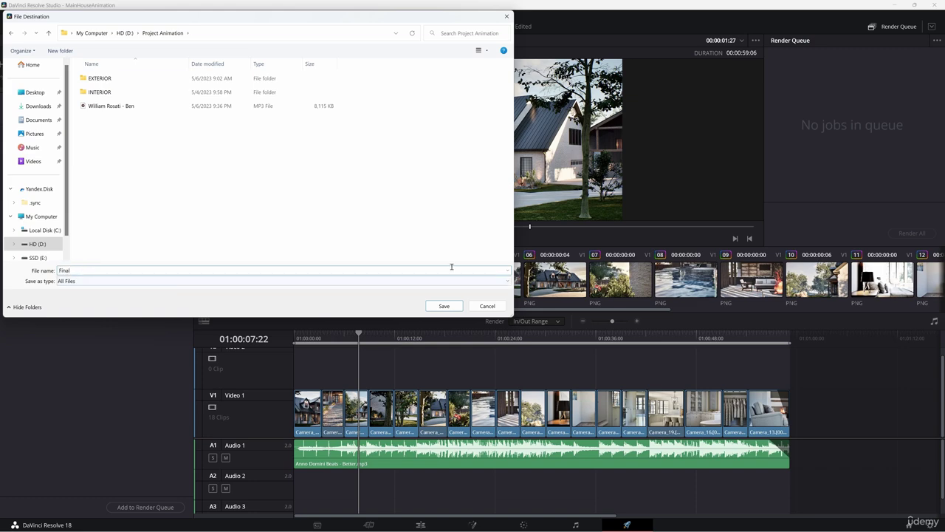
click(445, 306)
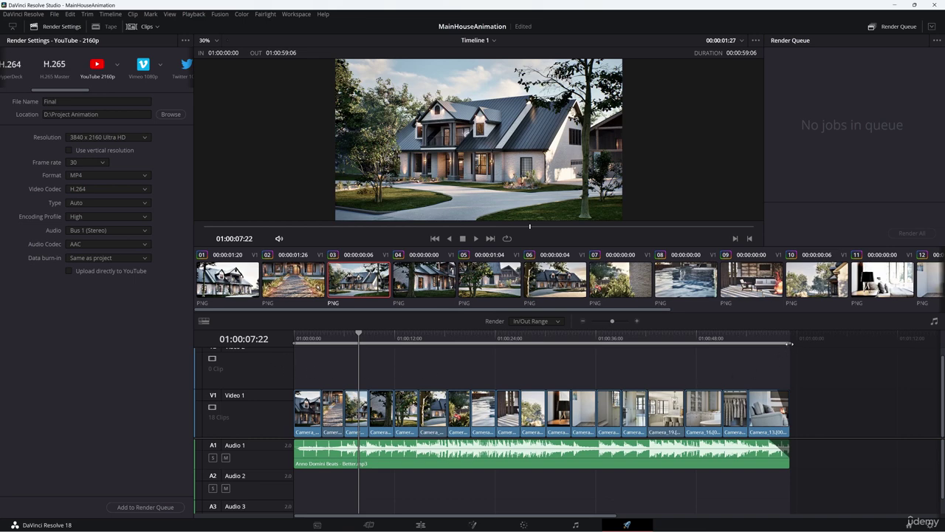
Step: Set the render range's out point to 01:00:59:05 and render the timeline through the render queue
drag(359, 338, 796, 343)
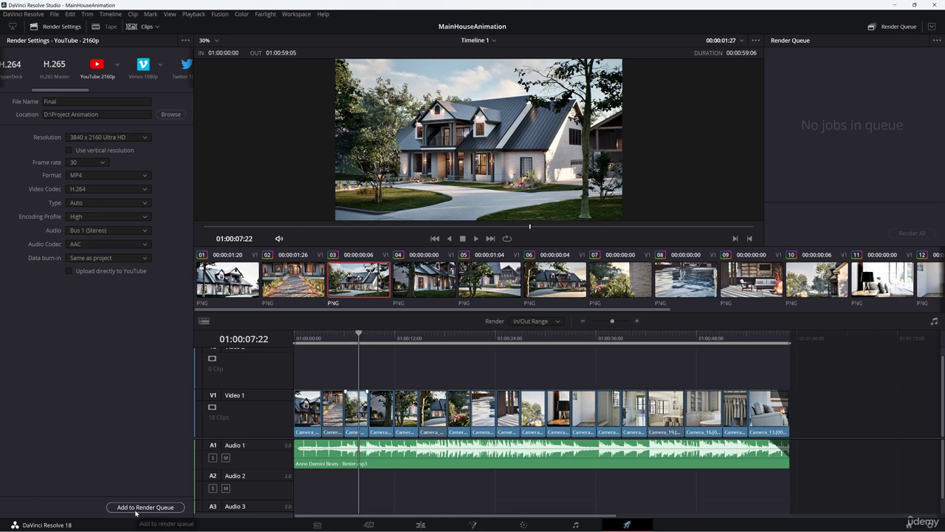
click(136, 508)
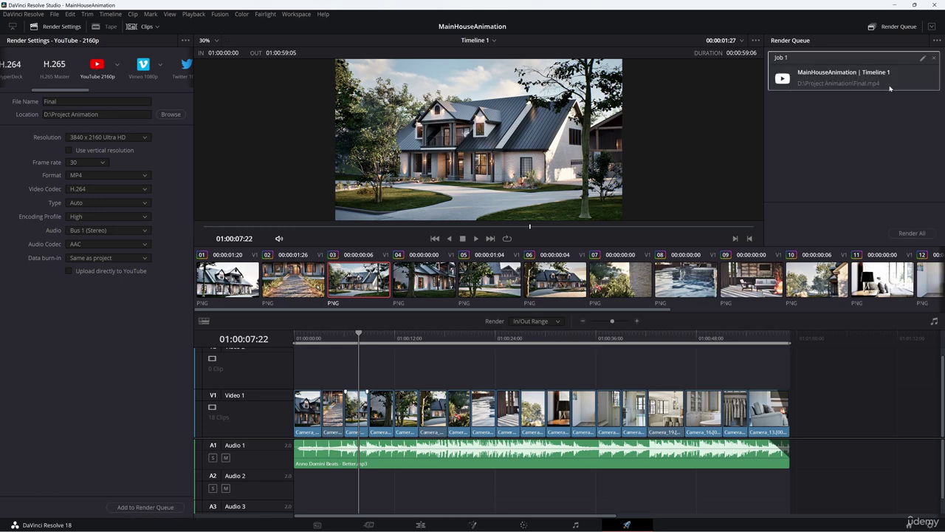
click(909, 233)
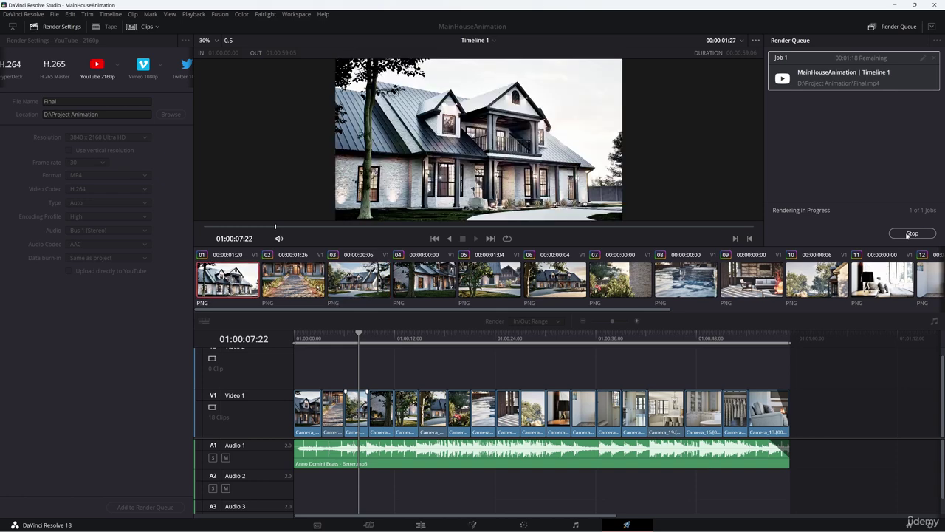